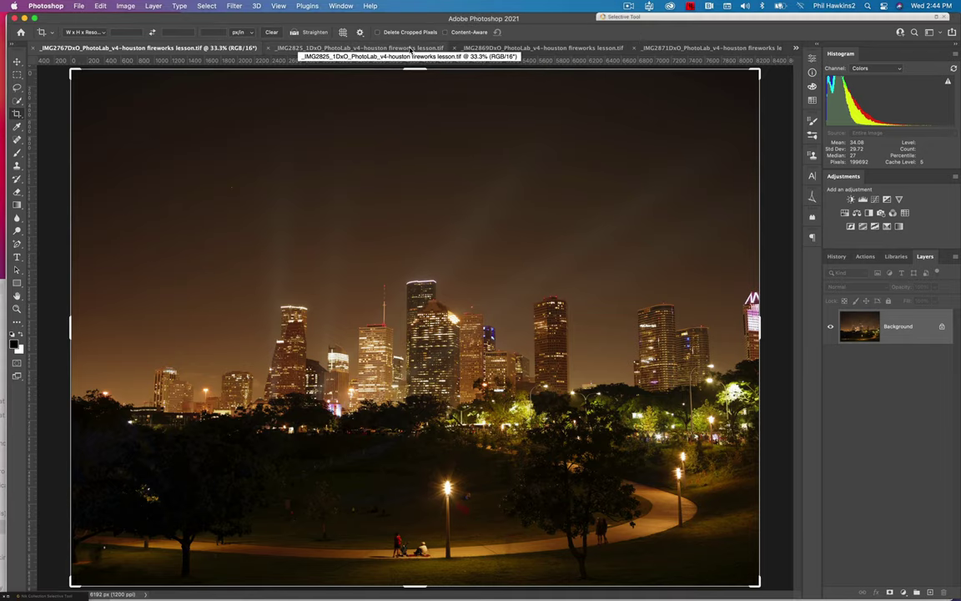
Compare the second, third and fourth fireworks photos, then return to the skyline image.
{"action": "left_click", "coordinate": [412, 49]}
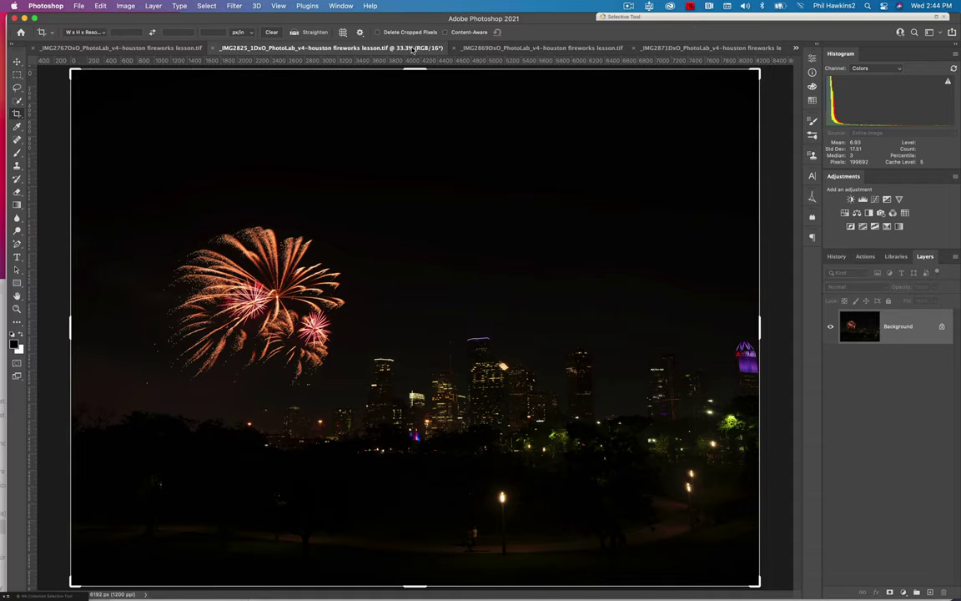
{"action": "left_click", "coordinate": [524, 48]}
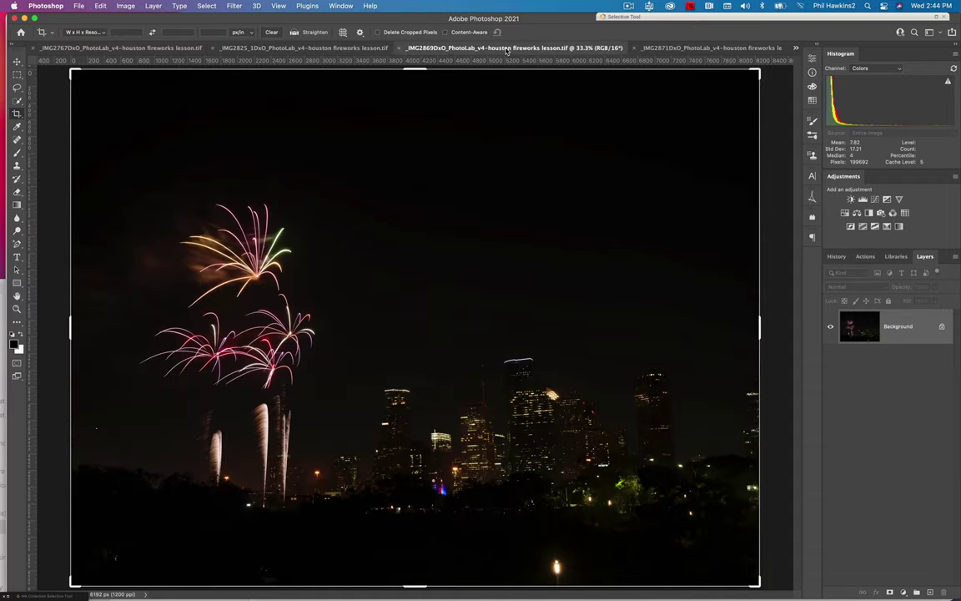
{"action": "left_click", "coordinate": [649, 47]}
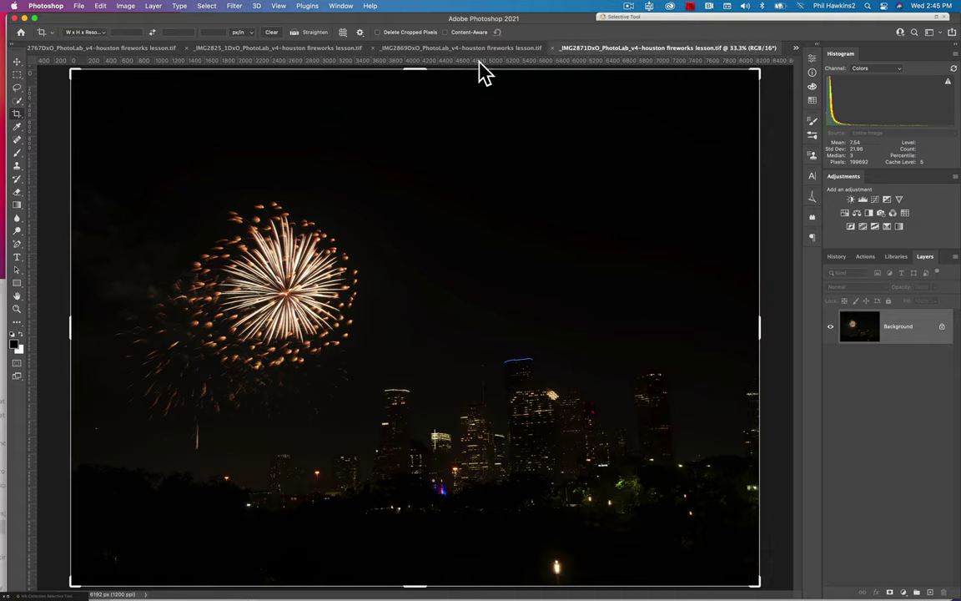
{"action": "left_click", "coordinate": [133, 48]}
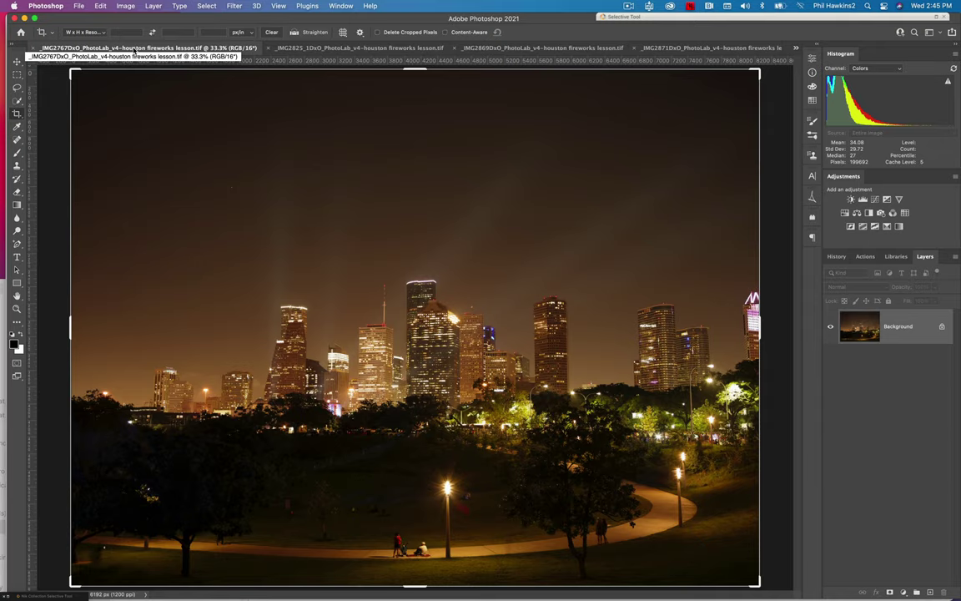
{"action": "left_click", "coordinate": [144, 142]}
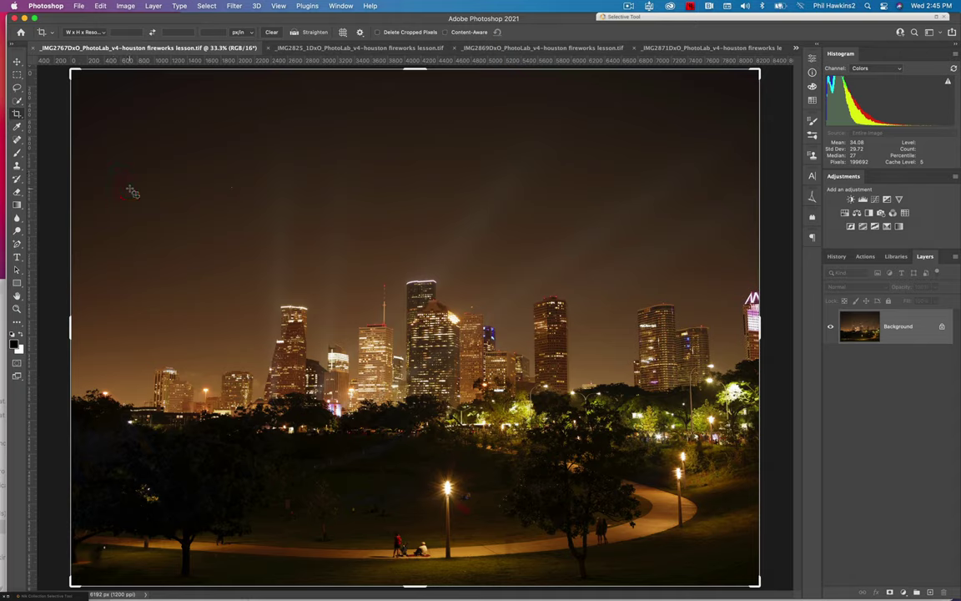
Recheck the gold-and-pink and pink streaking photos, ending on _IMG2767 with the Move tool.
{"action": "left_click", "coordinate": [365, 48]}
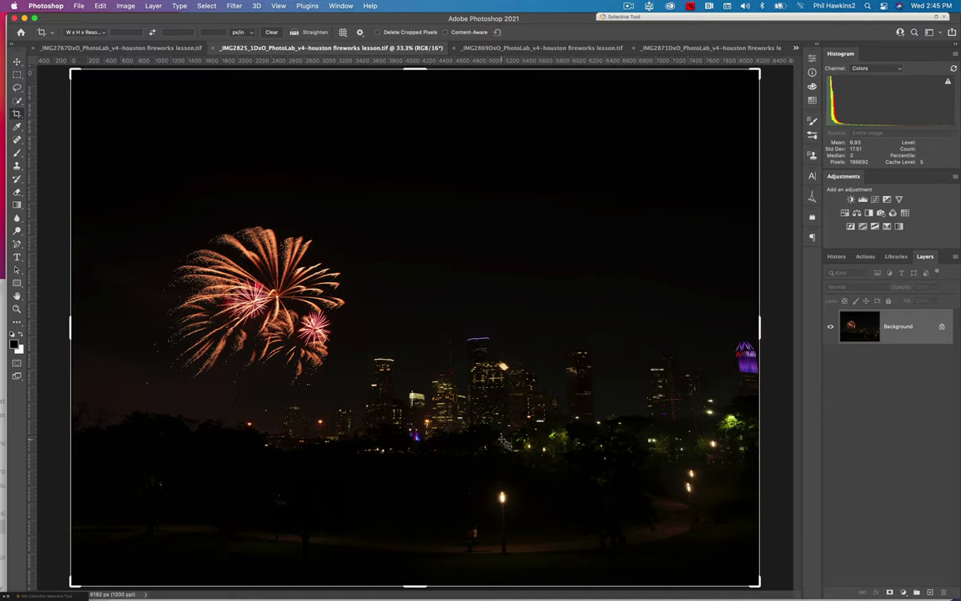
{"action": "left_click", "coordinate": [506, 48]}
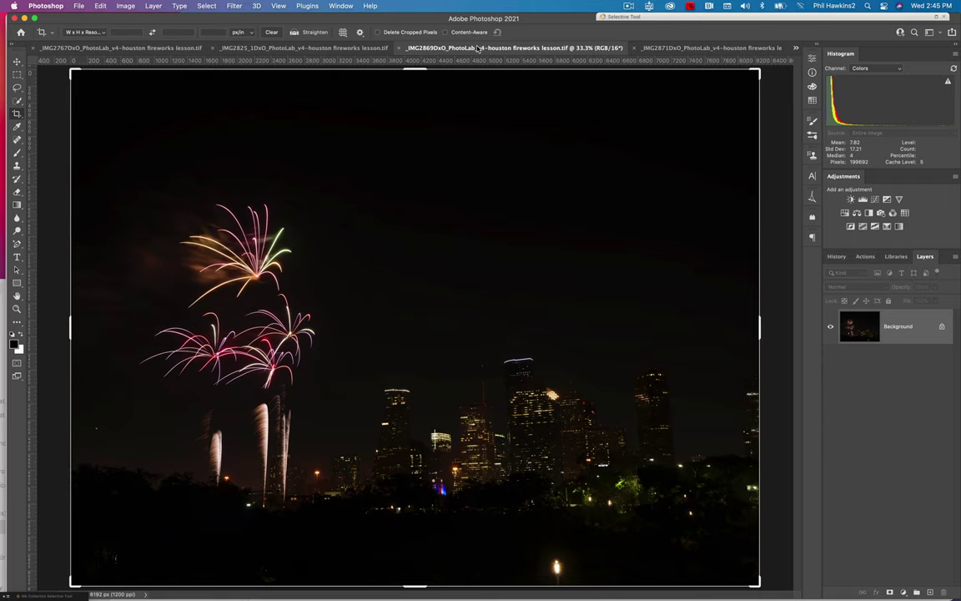
{"action": "left_click", "coordinate": [134, 48]}
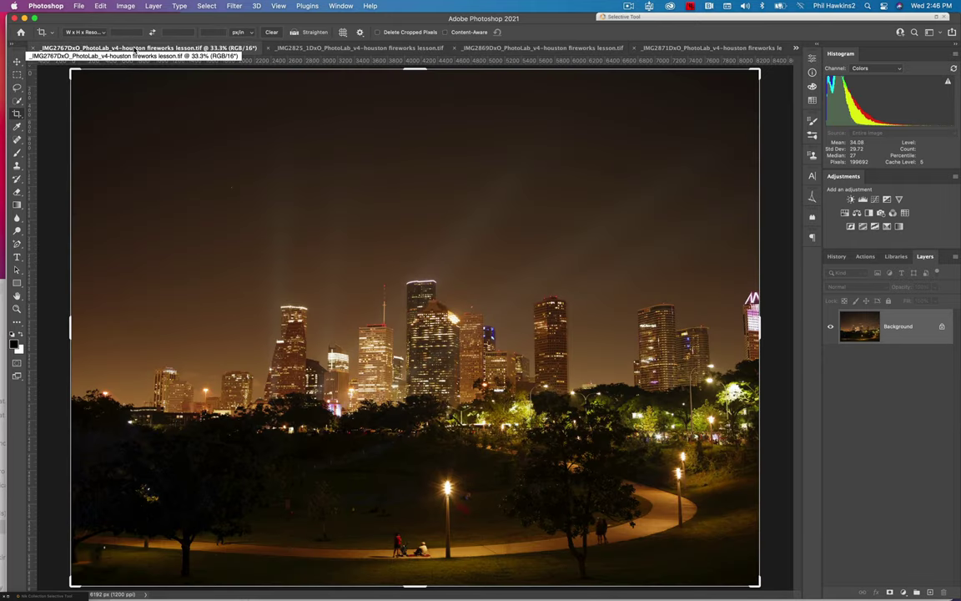
{"action": "left_click", "coordinate": [18, 63]}
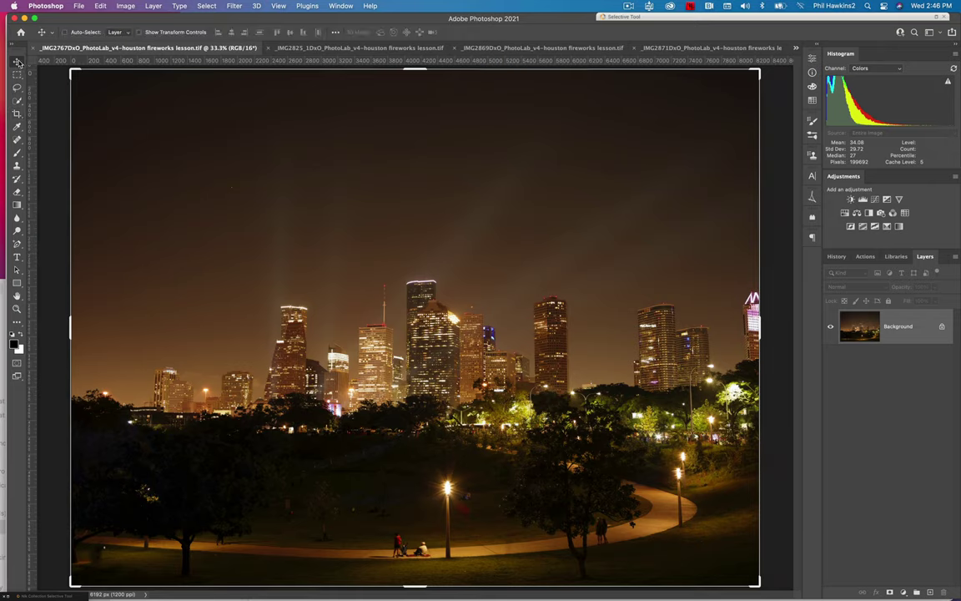
Drag the gold-and-pink fireworks photo into the skyline document as Layer 1.
{"action": "left_click", "coordinate": [358, 49]}
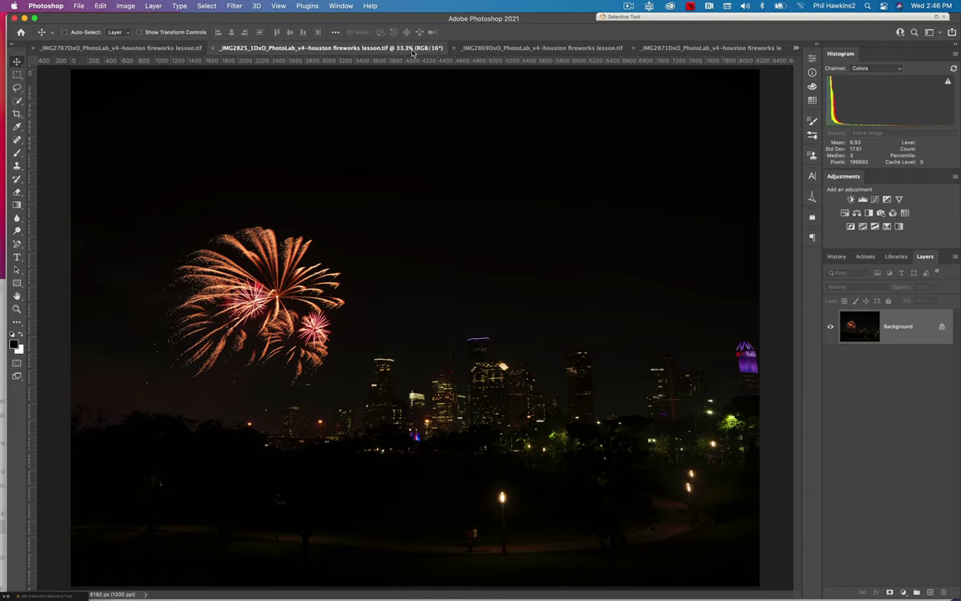
{"action": "left_click_drag", "start_coordinate": [359, 49], "coordinate": [107, 163]}
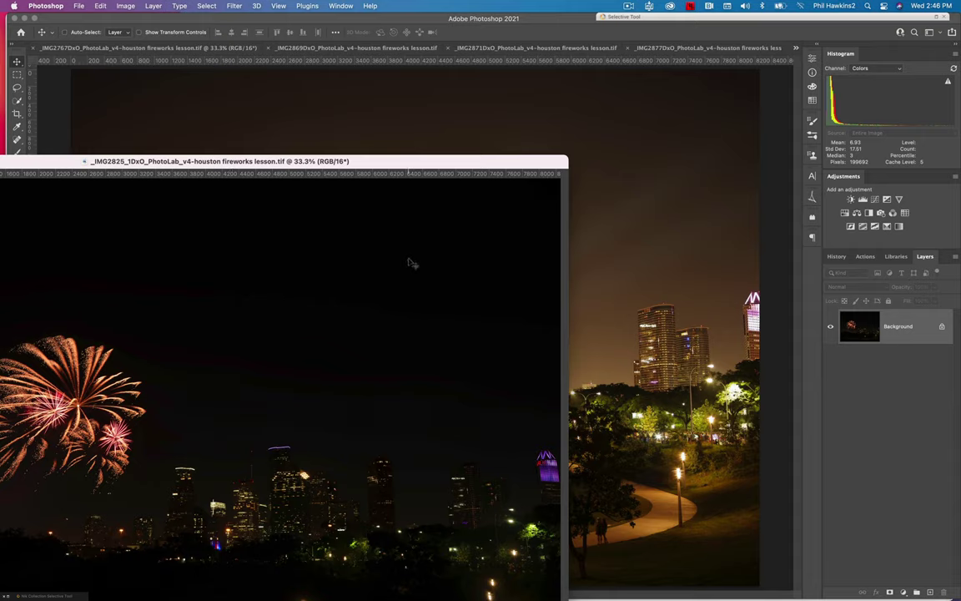
{"action": "left_click_drag", "start_coordinate": [450, 240], "coordinate": [660, 252]}
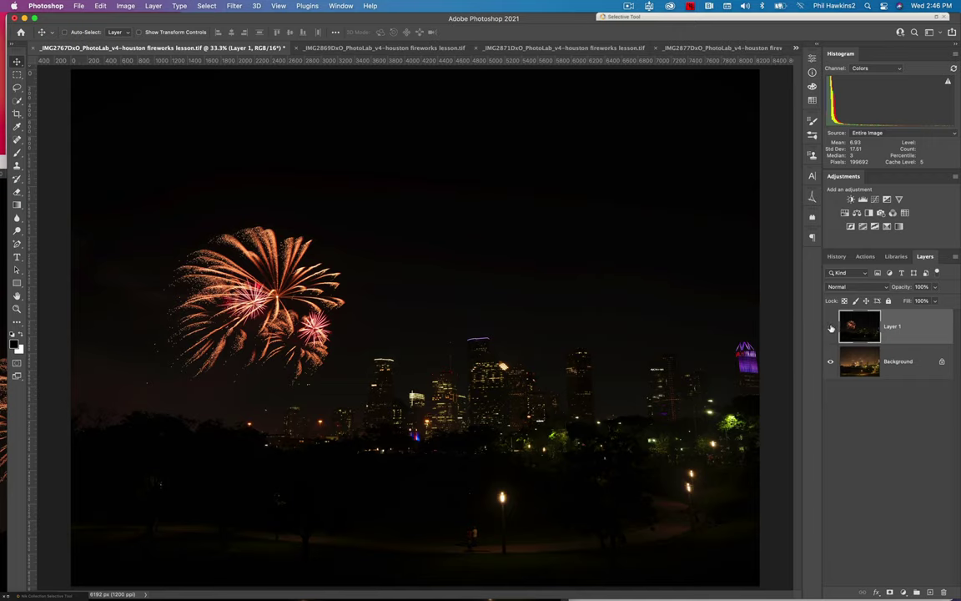
{"action": "left_click", "coordinate": [830, 327]}
{"action": "left_click", "coordinate": [829, 328]}
Add the white starburst fireworks photo to the skyline document as Layer 2.
{"action": "left_click", "coordinate": [537, 49]}
{"action": "left_click_drag", "start_coordinate": [492, 48], "coordinate": [515, 260]}
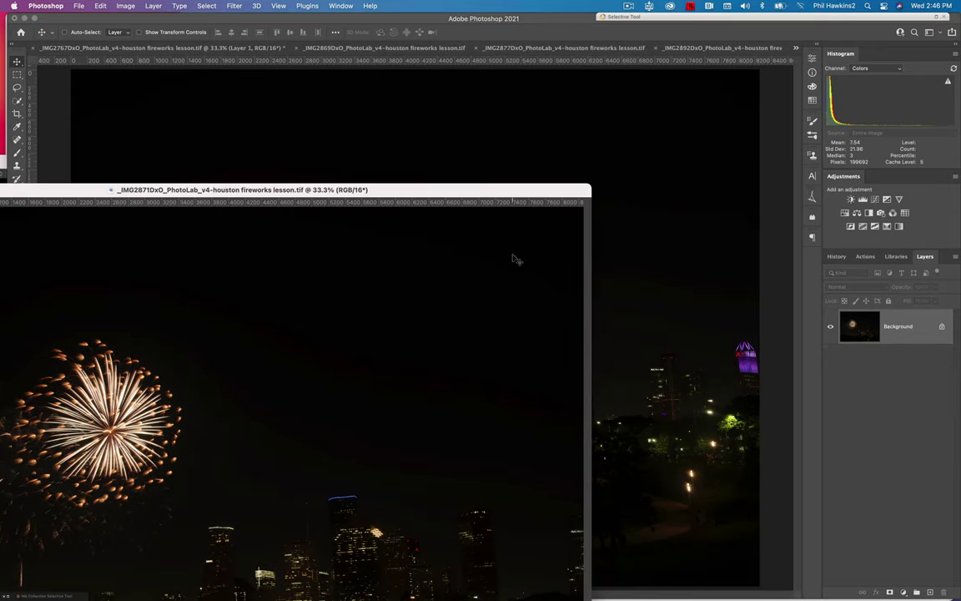
{"action": "left_click", "coordinate": [507, 262]}
{"action": "left_click_drag", "start_coordinate": [506, 259], "coordinate": [659, 248]}
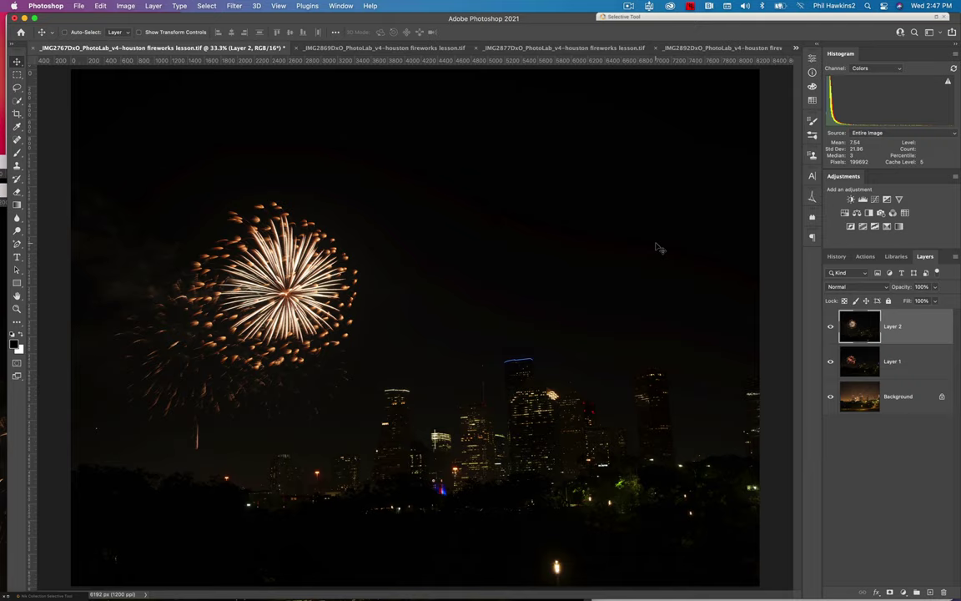
Open _IMG6479.PEF from the tab overflow list and float it in its own window.
{"action": "left_click", "coordinate": [417, 48]}
{"action": "left_click", "coordinate": [795, 48]}
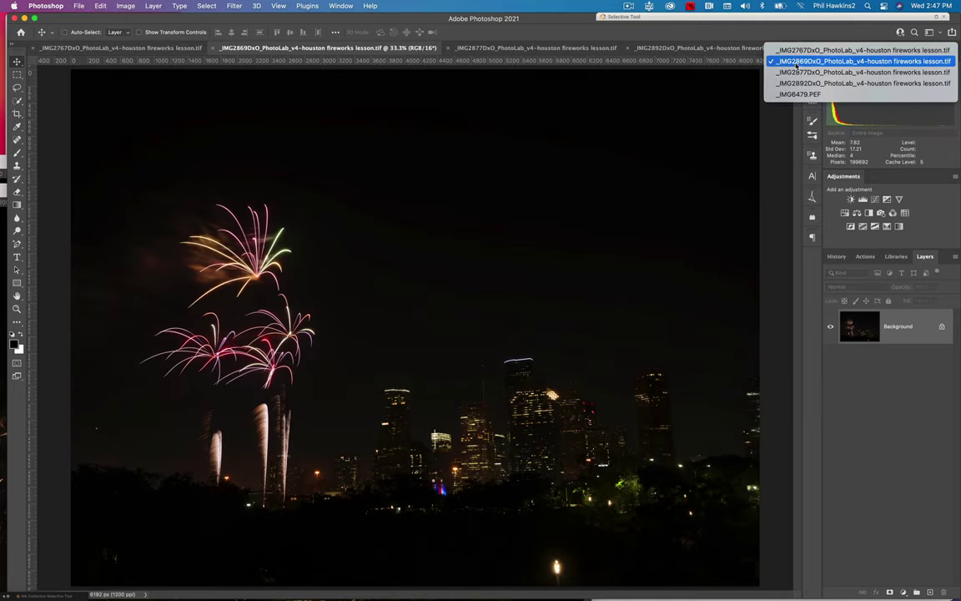
{"action": "left_click", "coordinate": [796, 94]}
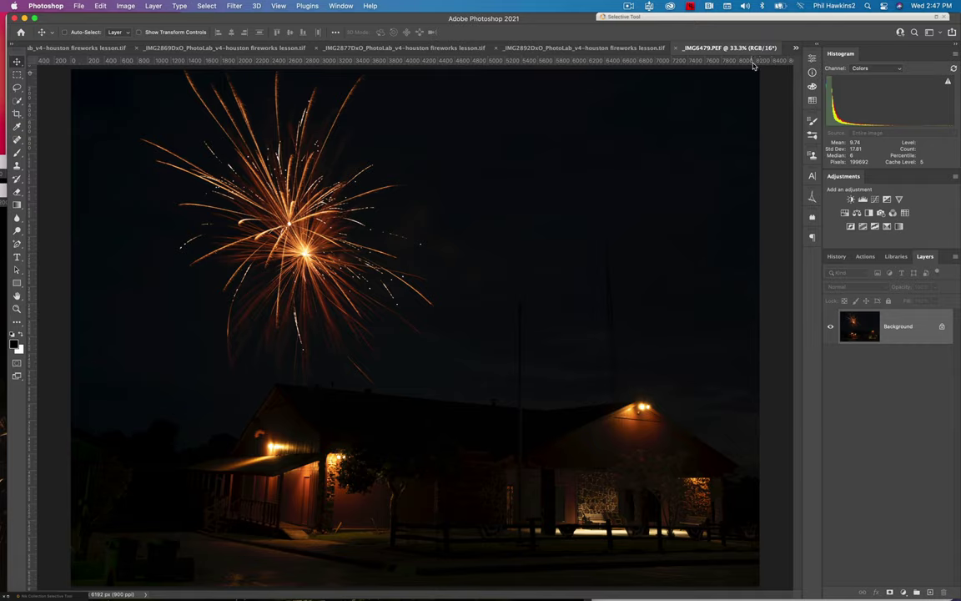
{"action": "left_click_drag", "start_coordinate": [756, 49], "coordinate": [225, 180]}
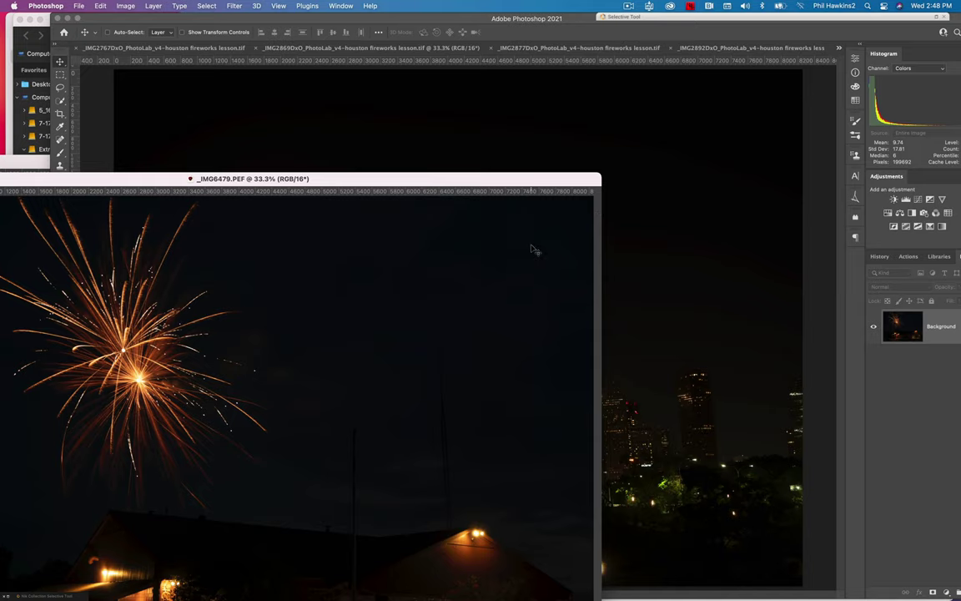
Drag the house-and-fireworks photo into the skyline document as Layer 3.
{"action": "left_click_drag", "start_coordinate": [523, 255], "coordinate": [704, 259]}
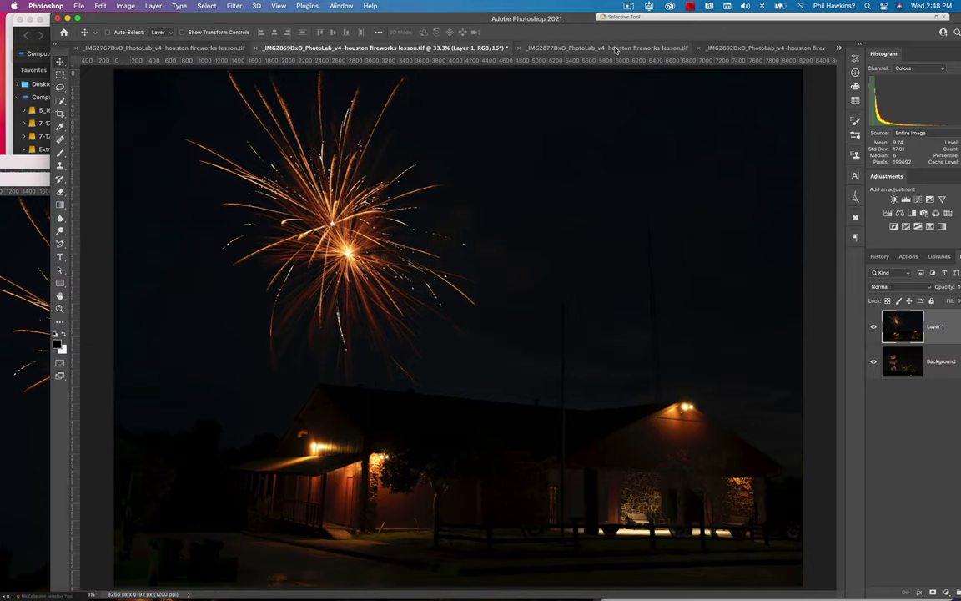
{"action": "left_click", "coordinate": [616, 48]}
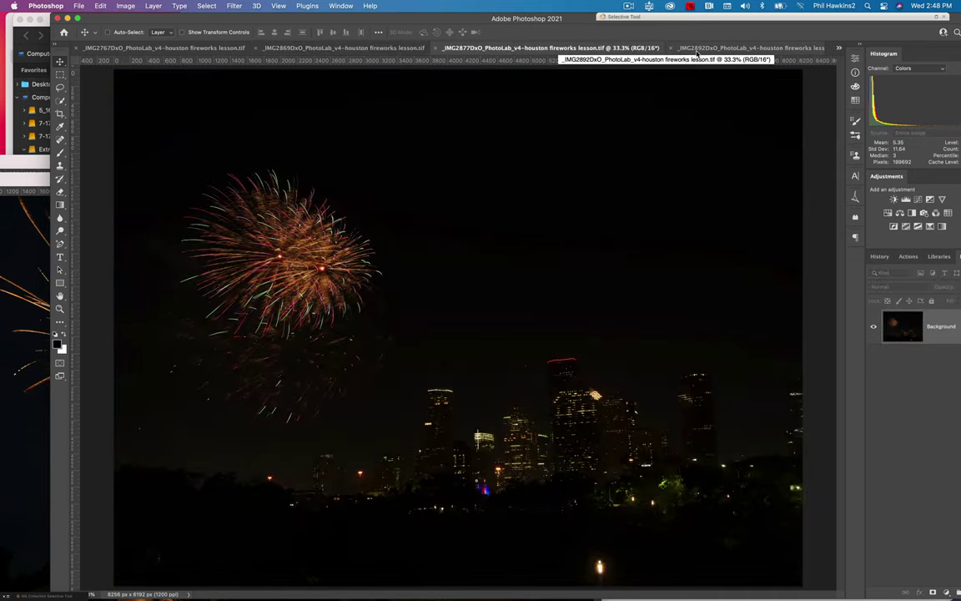
{"action": "left_click", "coordinate": [606, 50]}
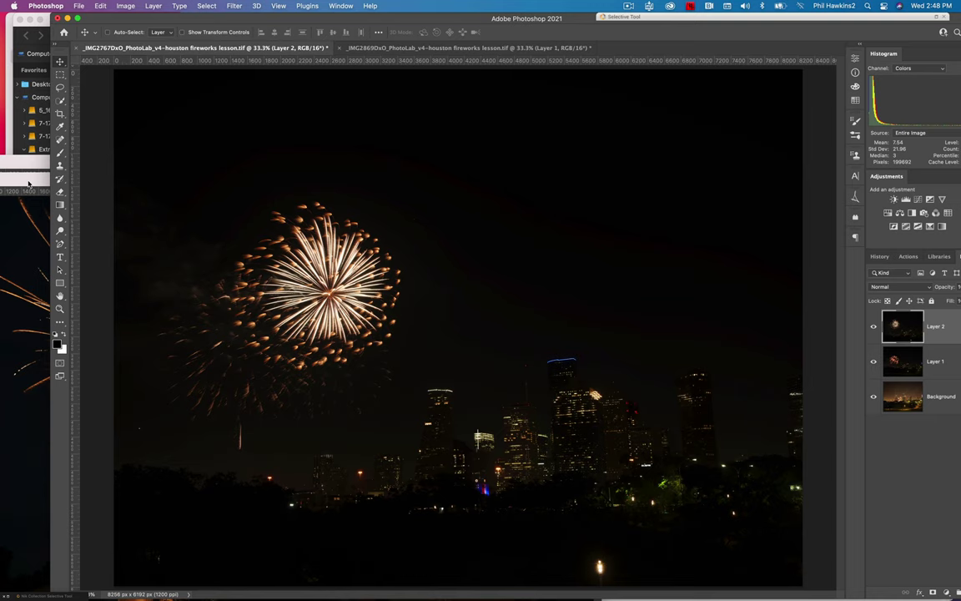
{"action": "left_click", "coordinate": [24, 176]}
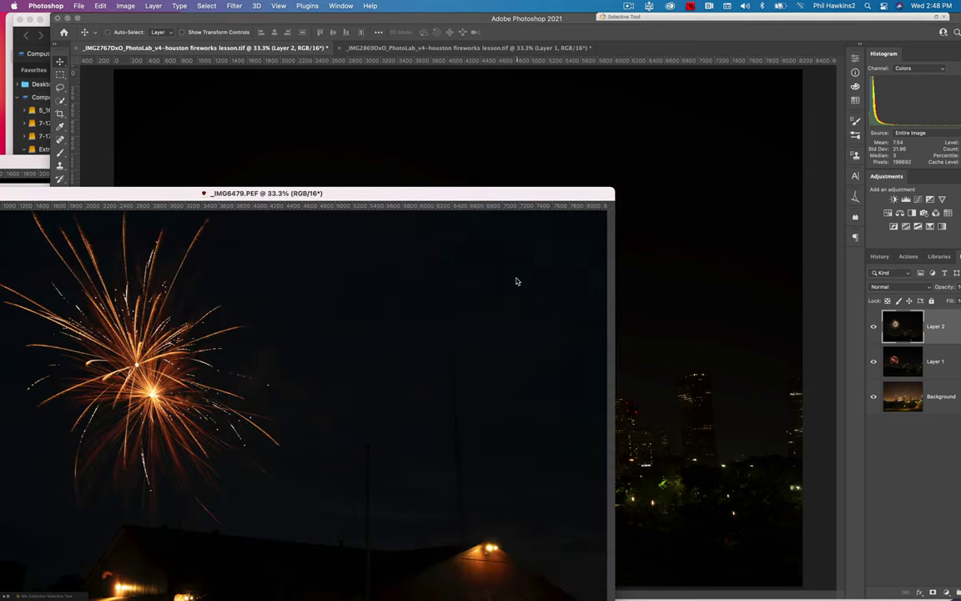
{"action": "left_click_drag", "start_coordinate": [538, 271], "coordinate": [681, 268]}
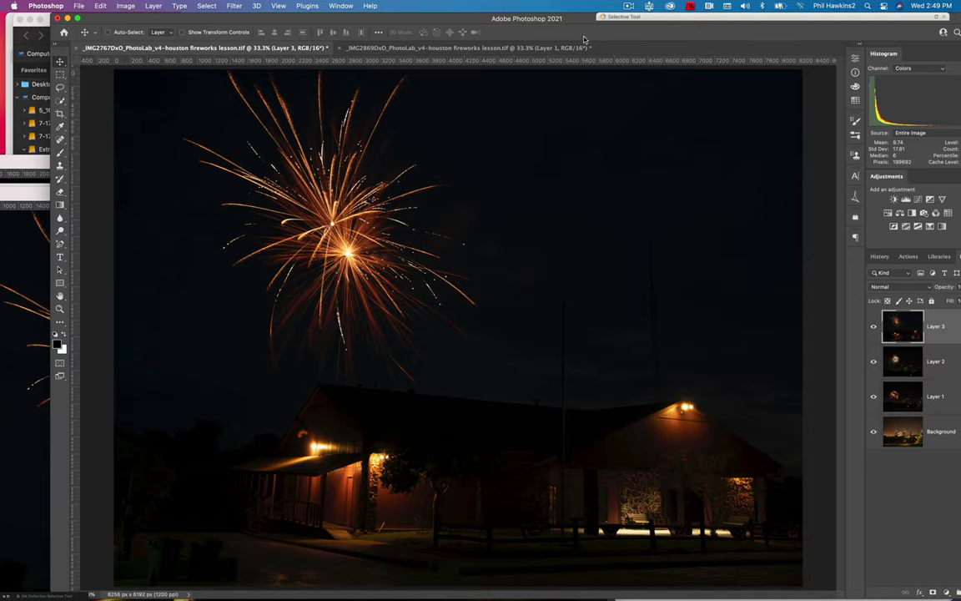
Maximize the workspace and duplicate the Background skyline layer with Ctrl+J.
{"action": "double_click", "coordinate": [521, 20]}
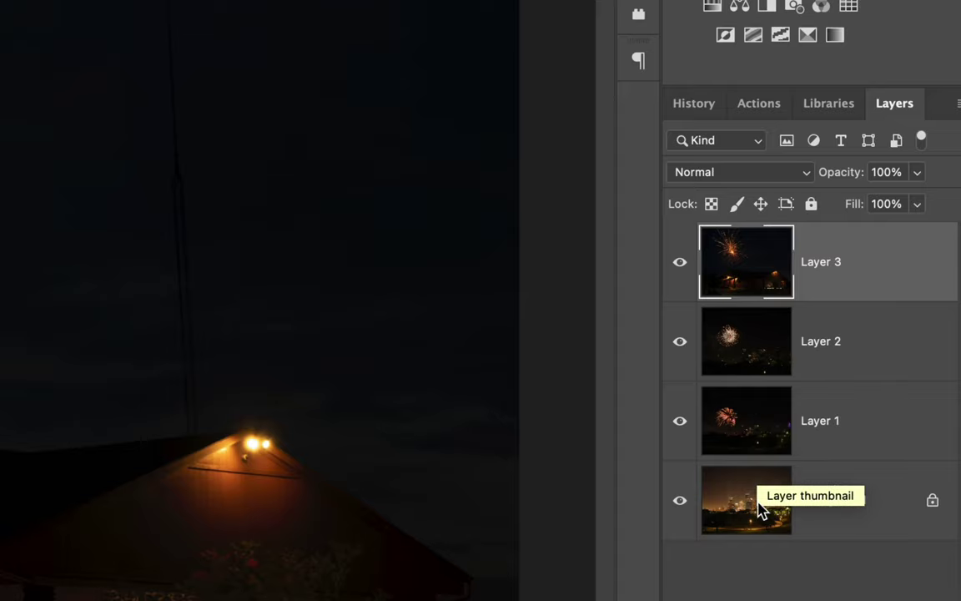
{"action": "left_click", "coordinate": [865, 503]}
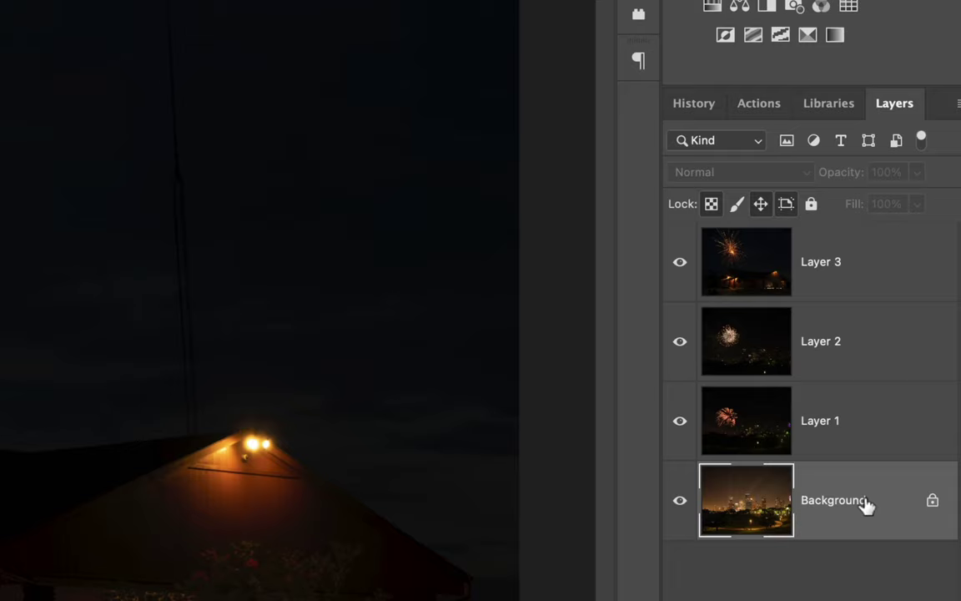
{"action": "key", "text": "ctrl+j"}
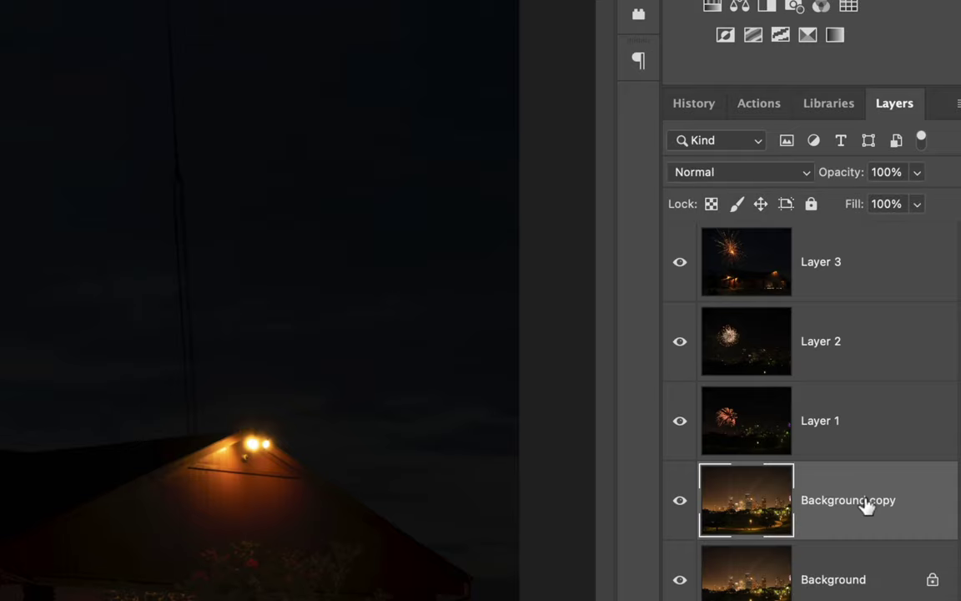
Select Layer 1 and hide Layers 3 and 2.
{"action": "left_click", "coordinate": [851, 429]}
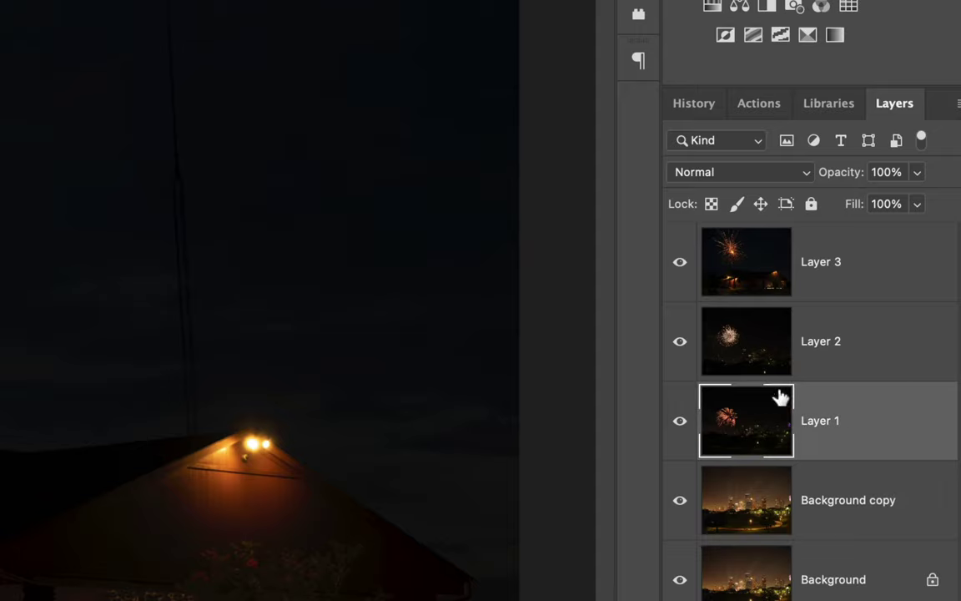
{"action": "left_click", "coordinate": [679, 262]}
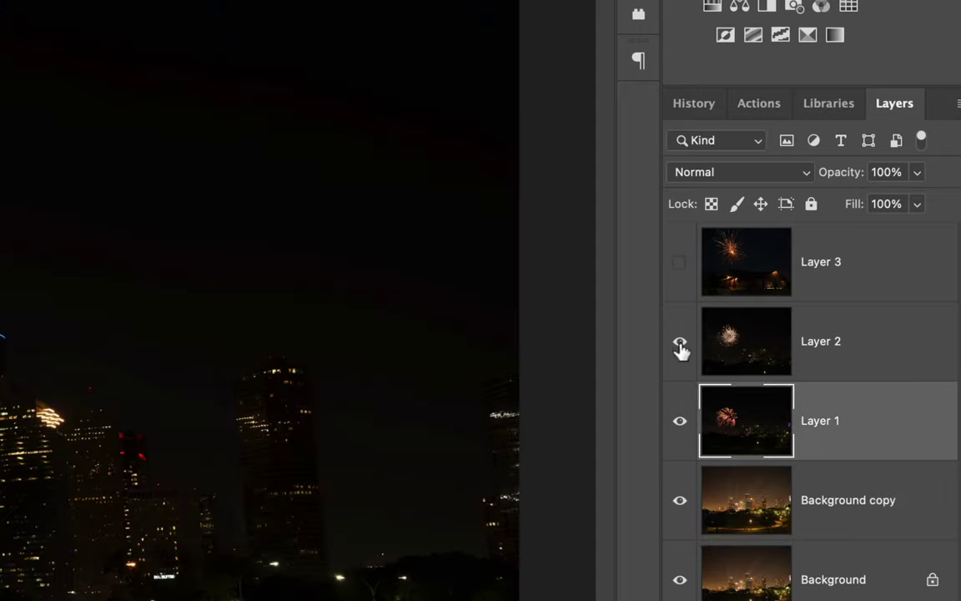
{"action": "left_click", "coordinate": [680, 345]}
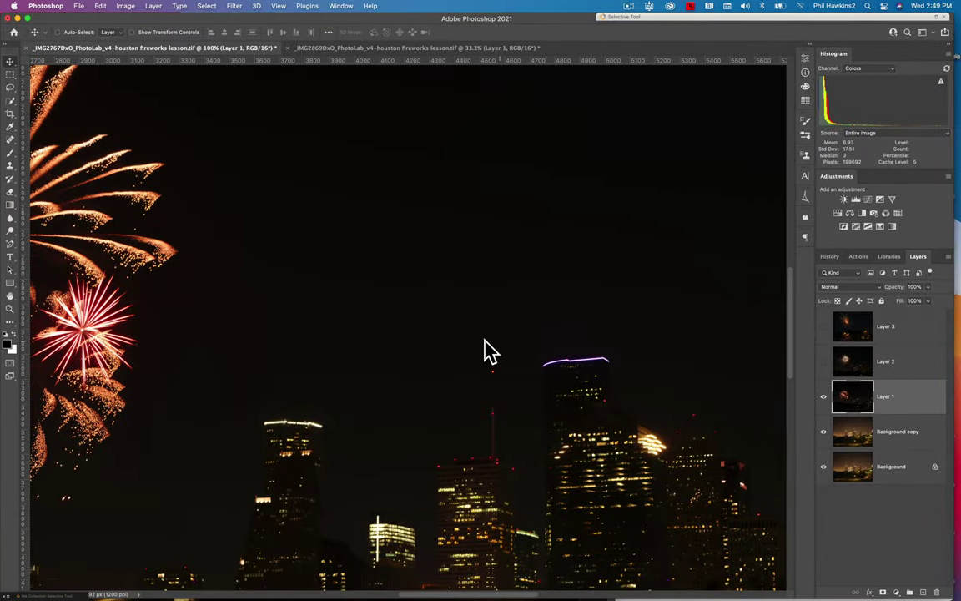
Lasso the large red-and-gold burst on Layer 1 and copy it to new Layer 4.
{"action": "left_click_drag", "start_coordinate": [225, 332], "coordinate": [646, 373]}
{"action": "scroll", "coordinate": [491, 349], "scroll_direction": "down", "scroll_amount": 2}
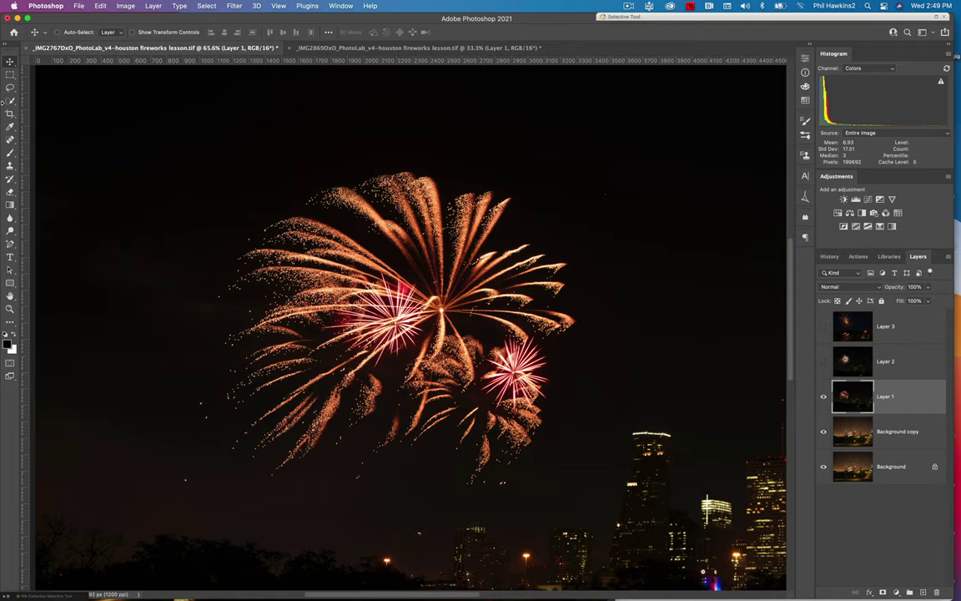
{"action": "left_click", "coordinate": [11, 88]}
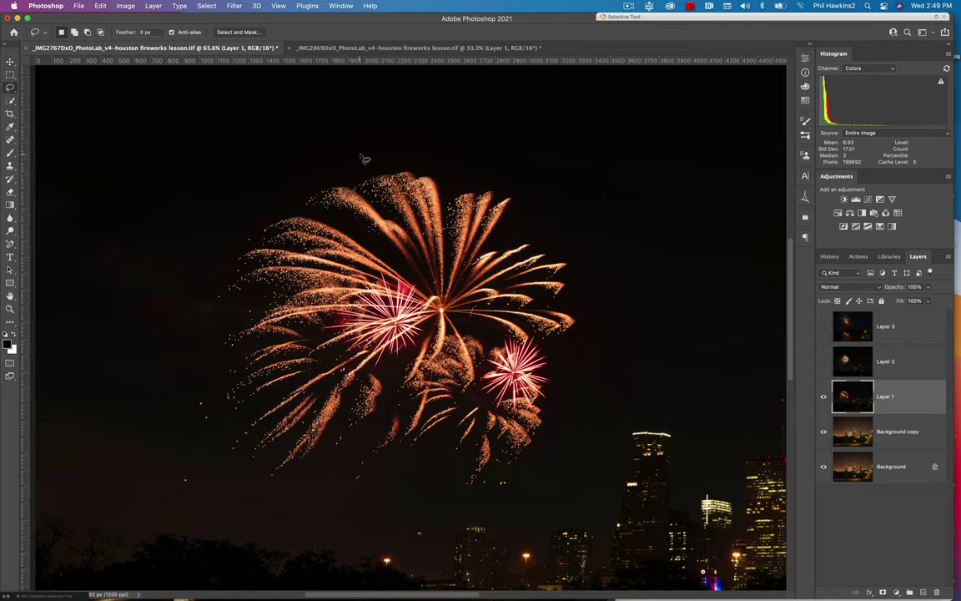
{"action": "mouse_move", "coordinate": [375, 166]}
{"action": "left_mouse_down"}
{"action": "mouse_move", "coordinate": [290, 190]}
{"action": "mouse_move", "coordinate": [227, 248]}
{"action": "mouse_move", "coordinate": [203, 328]}
{"action": "mouse_move", "coordinate": [218, 462]}
{"action": "mouse_move", "coordinate": [260, 492]}
{"action": "mouse_move", "coordinate": [310, 496]}
{"action": "mouse_move", "coordinate": [352, 453]}
{"action": "mouse_move", "coordinate": [340, 489]}
{"action": "mouse_move", "coordinate": [367, 492]}
{"action": "mouse_move", "coordinate": [391, 462]}
{"action": "mouse_move", "coordinate": [443, 439]}
{"action": "mouse_move", "coordinate": [455, 494]}
{"action": "mouse_move", "coordinate": [510, 496]}
{"action": "mouse_move", "coordinate": [555, 444]}
{"action": "mouse_move", "coordinate": [554, 352]}
{"action": "mouse_move", "coordinate": [576, 341]}
{"action": "mouse_move", "coordinate": [582, 321]}
{"action": "mouse_move", "coordinate": [581, 332]}
{"action": "mouse_move", "coordinate": [582, 276]}
{"action": "mouse_move", "coordinate": [564, 242]}
{"action": "mouse_move", "coordinate": [538, 230]}
{"action": "mouse_move", "coordinate": [507, 239]}
{"action": "mouse_move", "coordinate": [516, 195]}
{"action": "mouse_move", "coordinate": [501, 180]}
{"action": "mouse_move", "coordinate": [461, 187]}
{"action": "mouse_move", "coordinate": [375, 166]}
{"action": "left_mouse_up"}
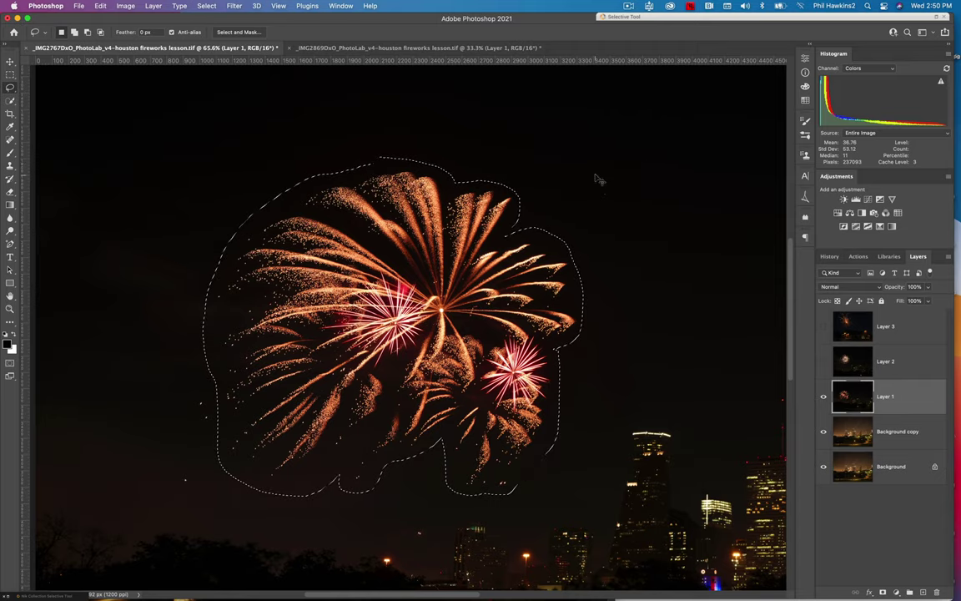
{"action": "key", "text": "super+j"}
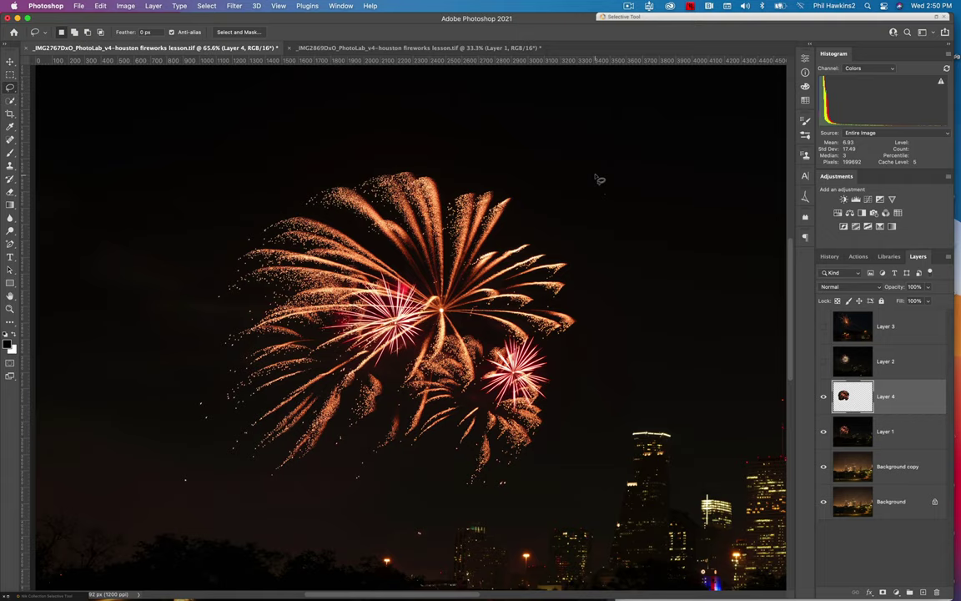
Hide Layer 1, fit the image, and move the Layer 4 firework into the upper-left sky.
{"action": "left_click", "coordinate": [823, 432]}
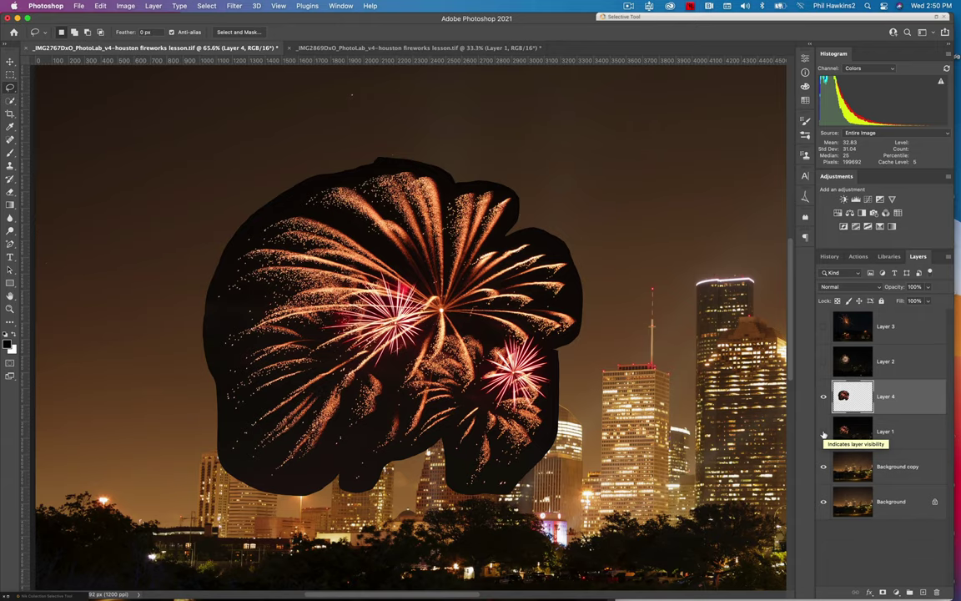
{"action": "key", "text": "super+0"}
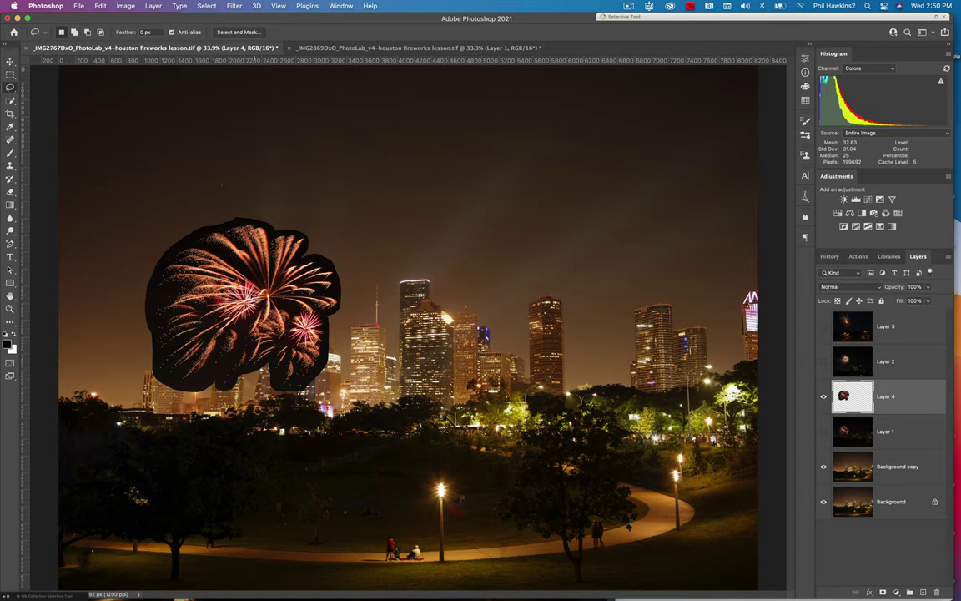
{"action": "key", "text": "v"}
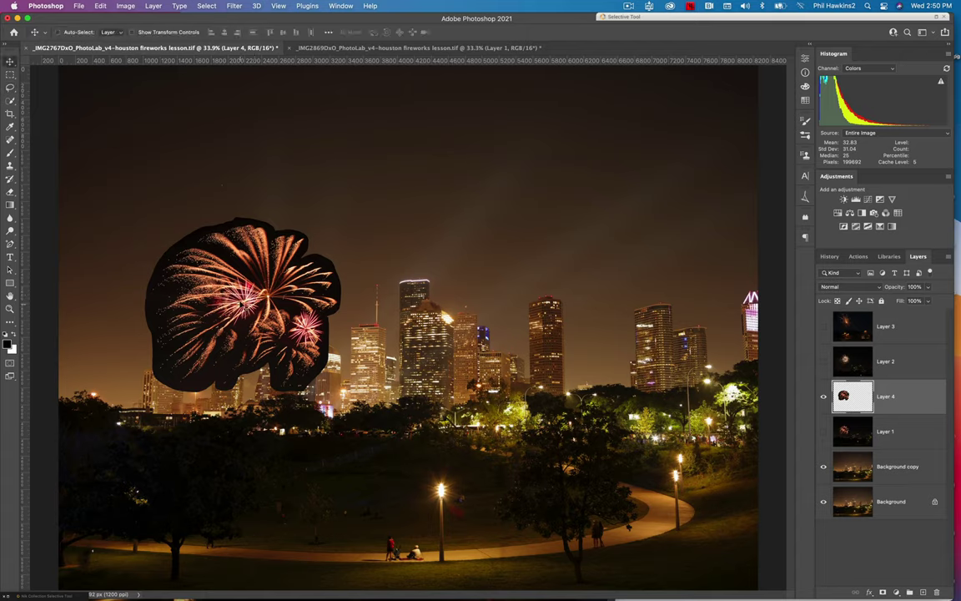
{"action": "left_click_drag", "start_coordinate": [246, 288], "coordinate": [172, 215]}
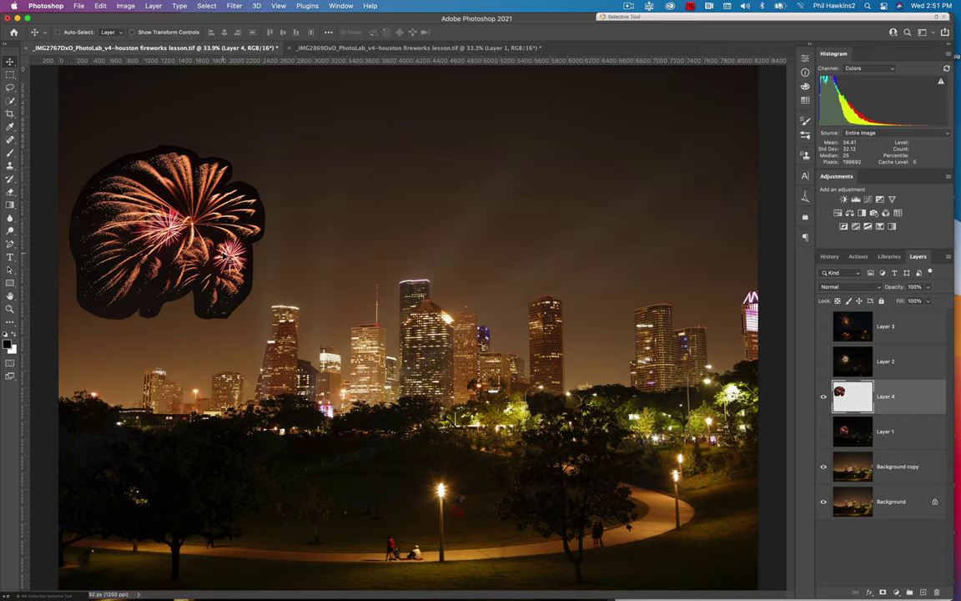
{"action": "left_click_drag", "start_coordinate": [203, 232], "coordinate": [203, 224]}
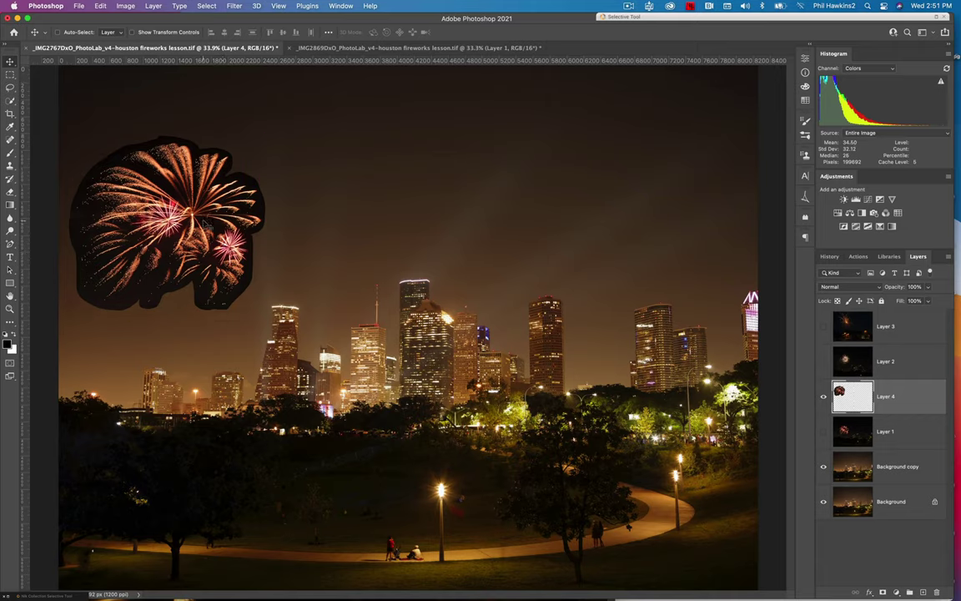
Set Layer 4's Blend If This Layer black slider to 23 to remove the dark halo.
{"action": "left_click", "coordinate": [925, 394]}
{"action": "double_click", "coordinate": [928, 395]}
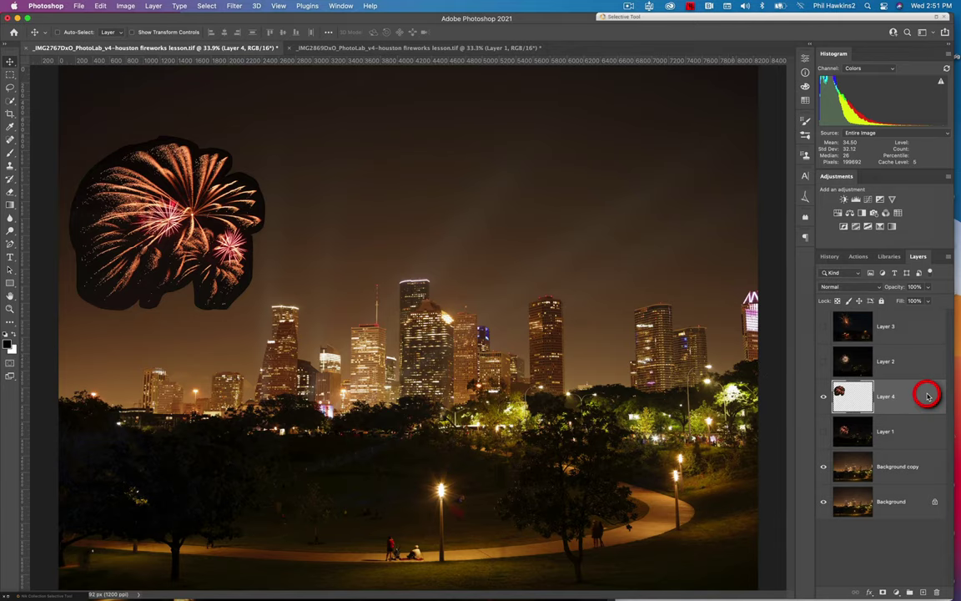
{"action": "left_click_drag", "start_coordinate": [703, 239], "coordinate": [694, 244]}
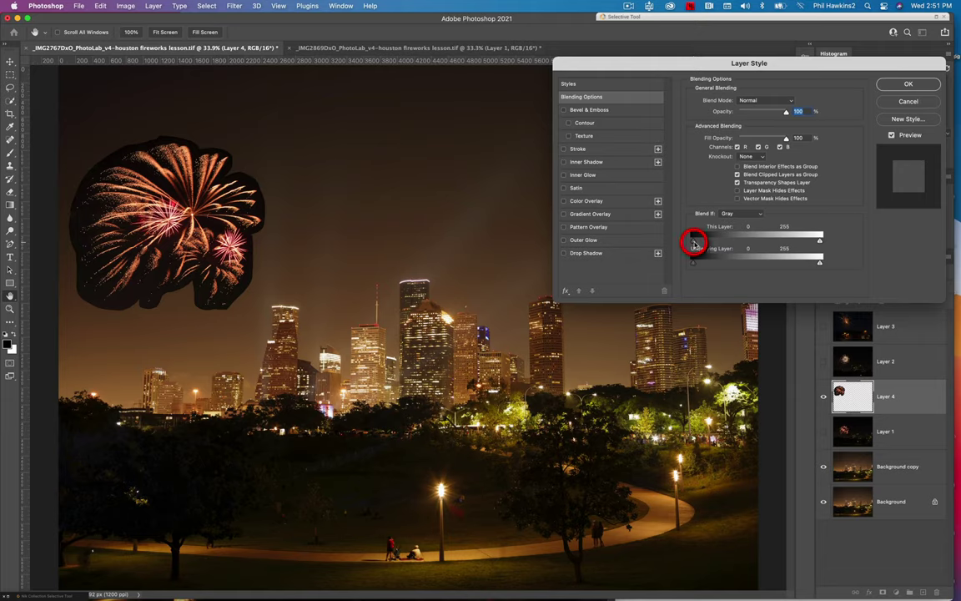
{"action": "left_click_drag", "start_coordinate": [694, 243], "coordinate": [703, 244]}
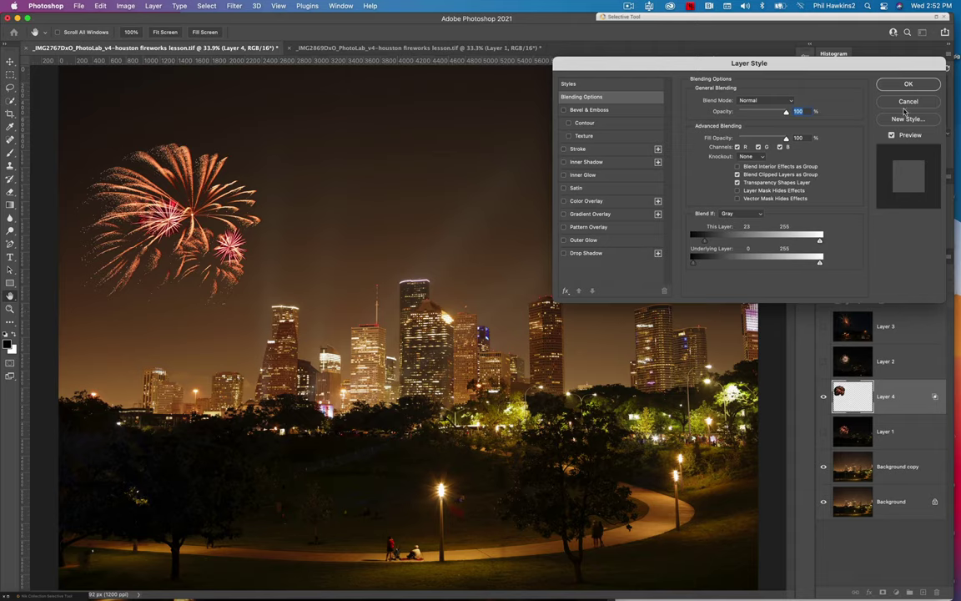
Confirm the blending, then hide Layer 4 and show Layer 2.
{"action": "left_click", "coordinate": [915, 85]}
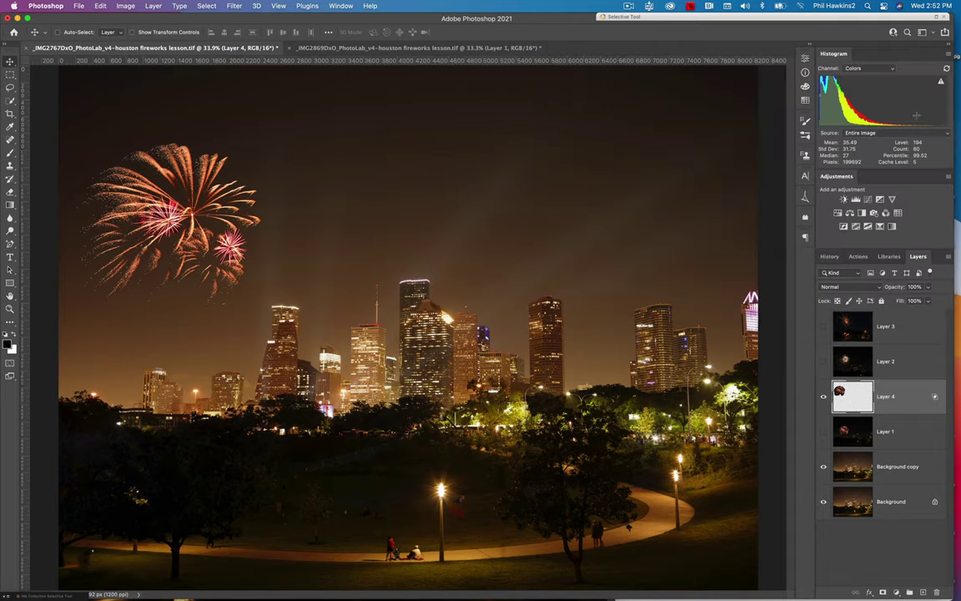
{"action": "left_click", "coordinate": [910, 363]}
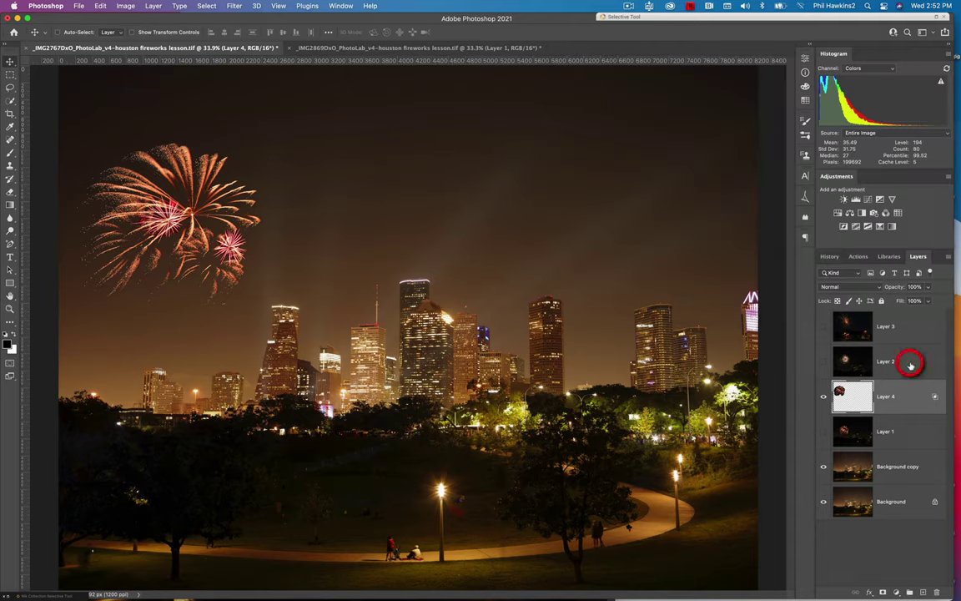
{"action": "left_click", "coordinate": [823, 396]}
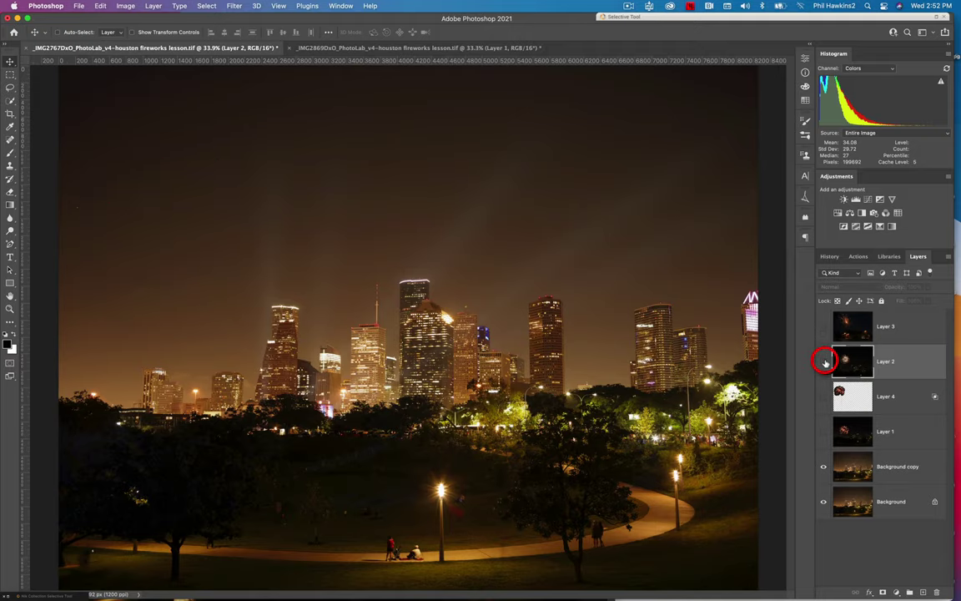
{"action": "left_click", "coordinate": [824, 361]}
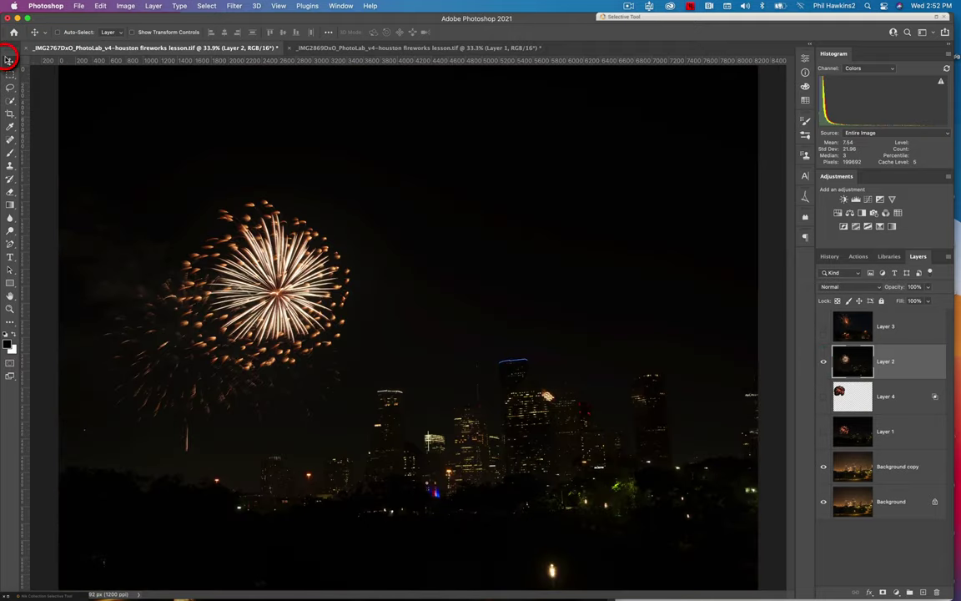
Lasso the white starburst on Layer 2 and copy it to new Layer 5.
{"action": "left_click", "coordinate": [10, 86]}
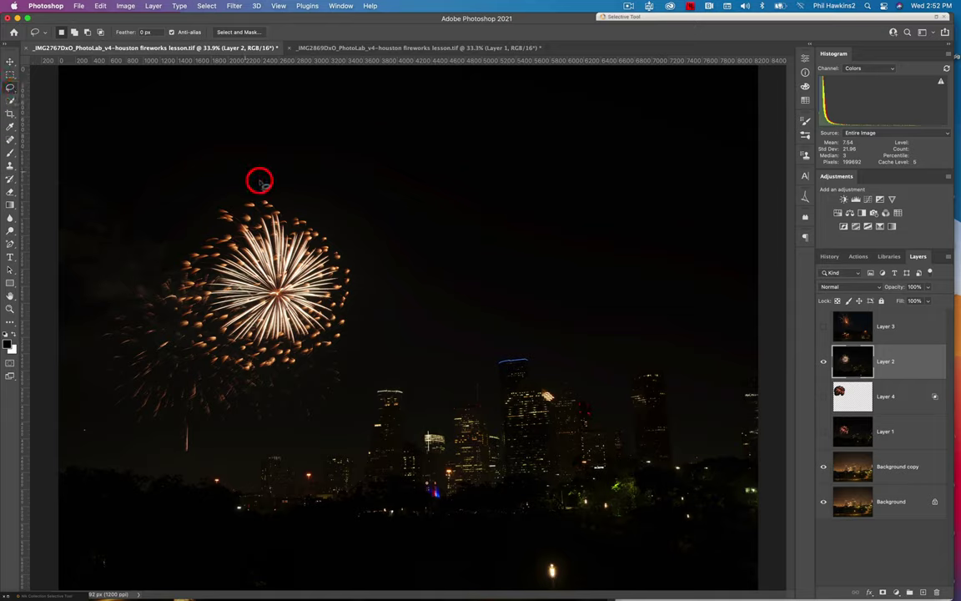
{"action": "mouse_move", "coordinate": [242, 189]}
{"action": "left_mouse_down"}
{"action": "mouse_move", "coordinate": [206, 207]}
{"action": "mouse_move", "coordinate": [162, 251]}
{"action": "mouse_move", "coordinate": [161, 300]}
{"action": "mouse_move", "coordinate": [195, 359]}
{"action": "mouse_move", "coordinate": [222, 375]}
{"action": "mouse_move", "coordinate": [265, 379]}
{"action": "mouse_move", "coordinate": [346, 349]}
{"action": "mouse_move", "coordinate": [365, 292]}
{"action": "mouse_move", "coordinate": [356, 240]}
{"action": "mouse_move", "coordinate": [246, 177]}
{"action": "left_mouse_up"}
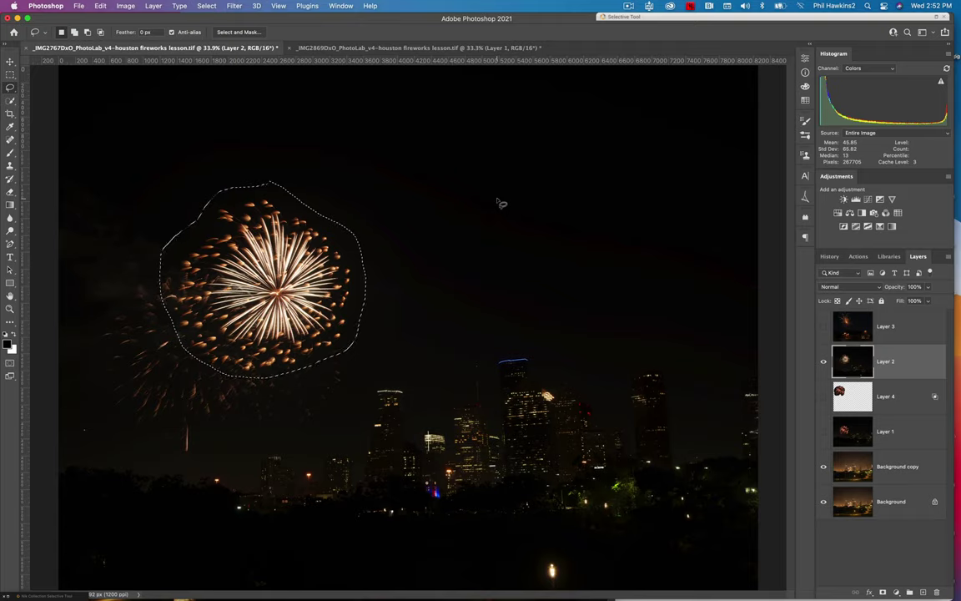
{"action": "key", "text": "super+j"}
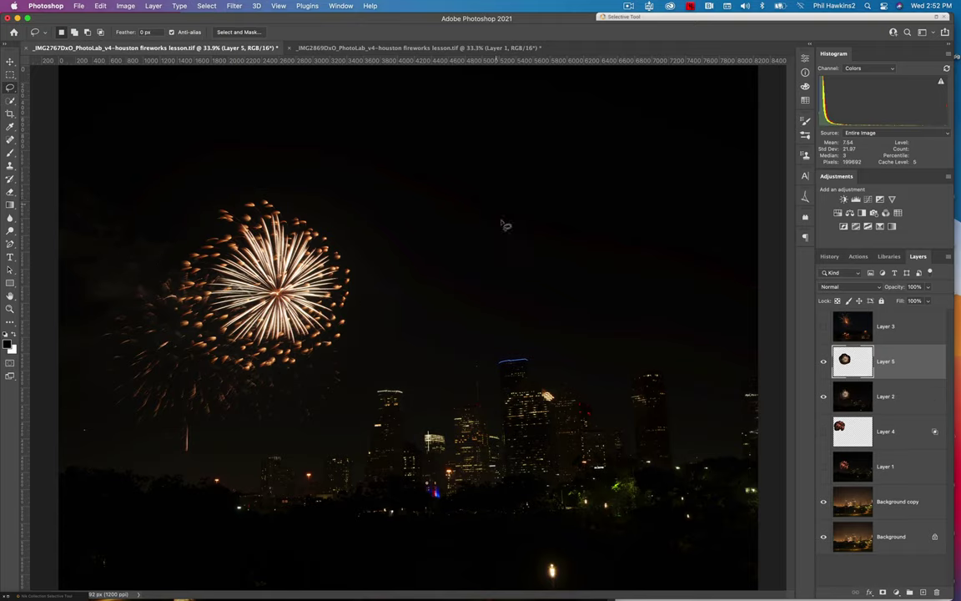
Hide Layer 2, move the Layer 5 starburst above the skyline, and show Layer 4 again.
{"action": "left_click", "coordinate": [824, 397]}
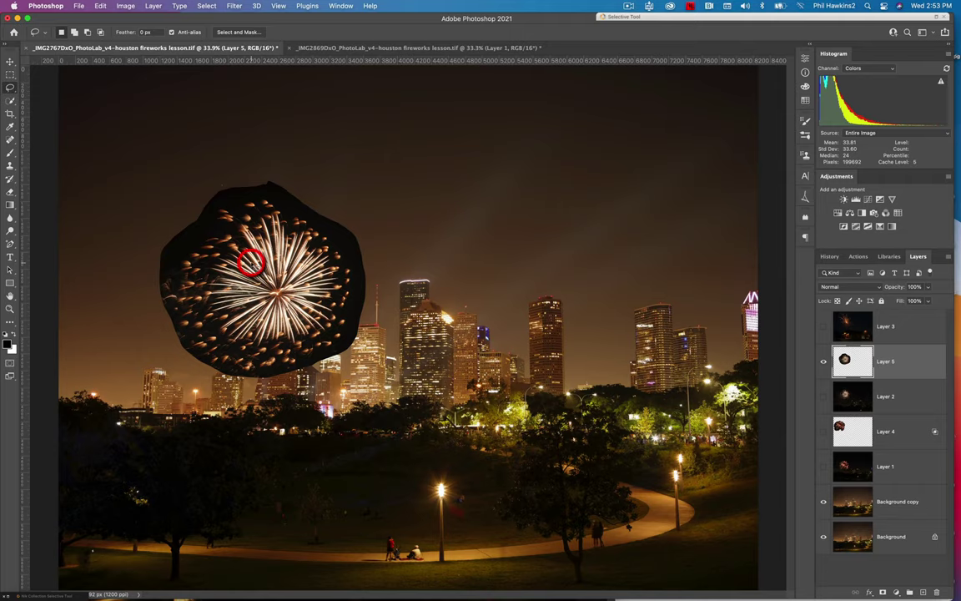
{"action": "left_click", "coordinate": [12, 63]}
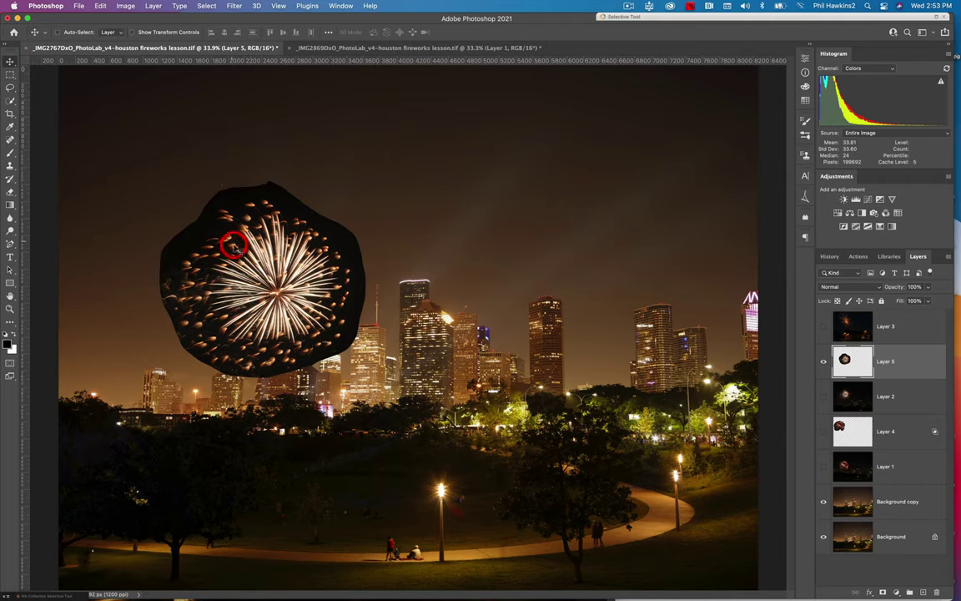
{"action": "left_click_drag", "start_coordinate": [250, 265], "coordinate": [254, 171]}
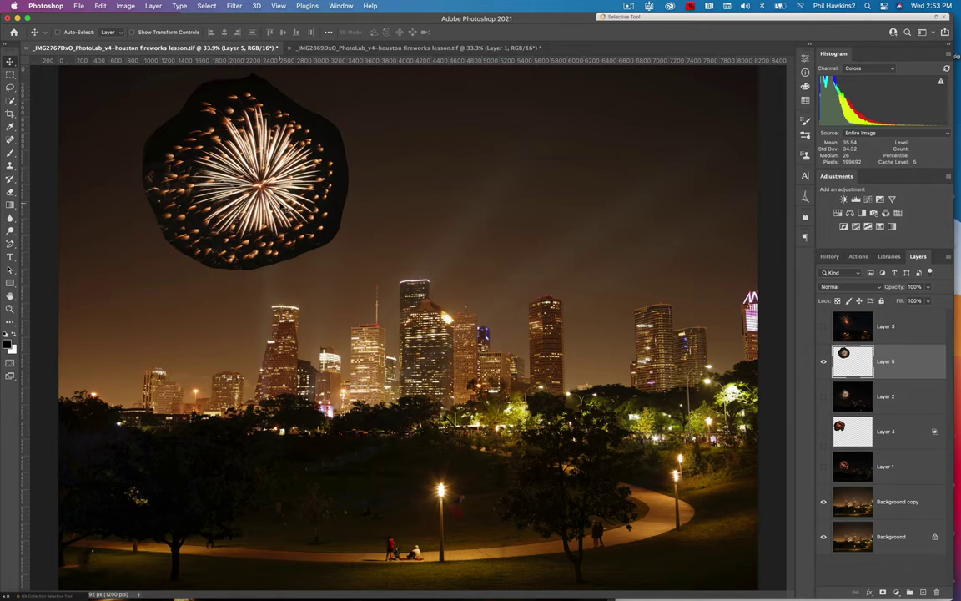
{"action": "left_click_drag", "start_coordinate": [259, 190], "coordinate": [312, 208]}
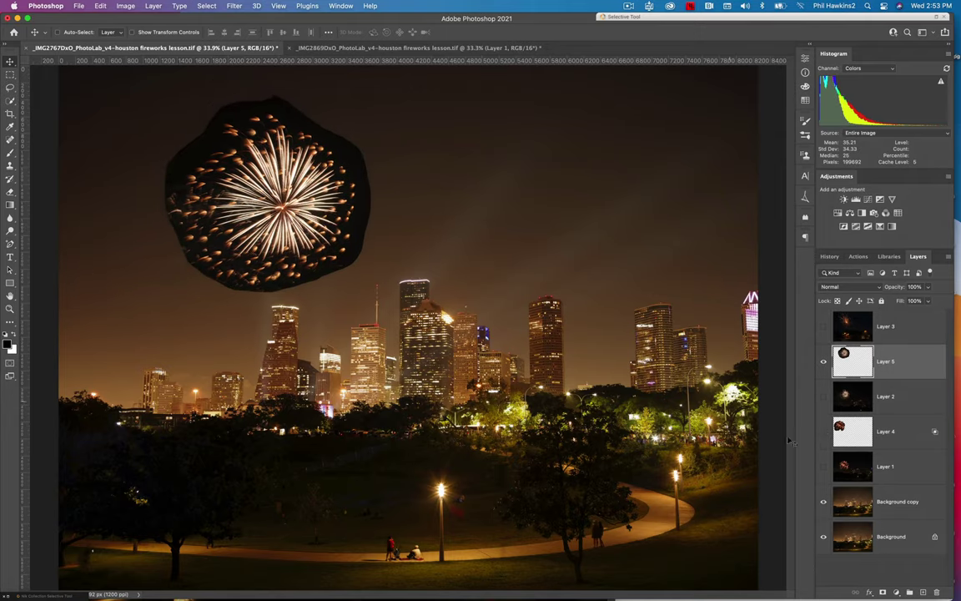
{"action": "left_click", "coordinate": [823, 431]}
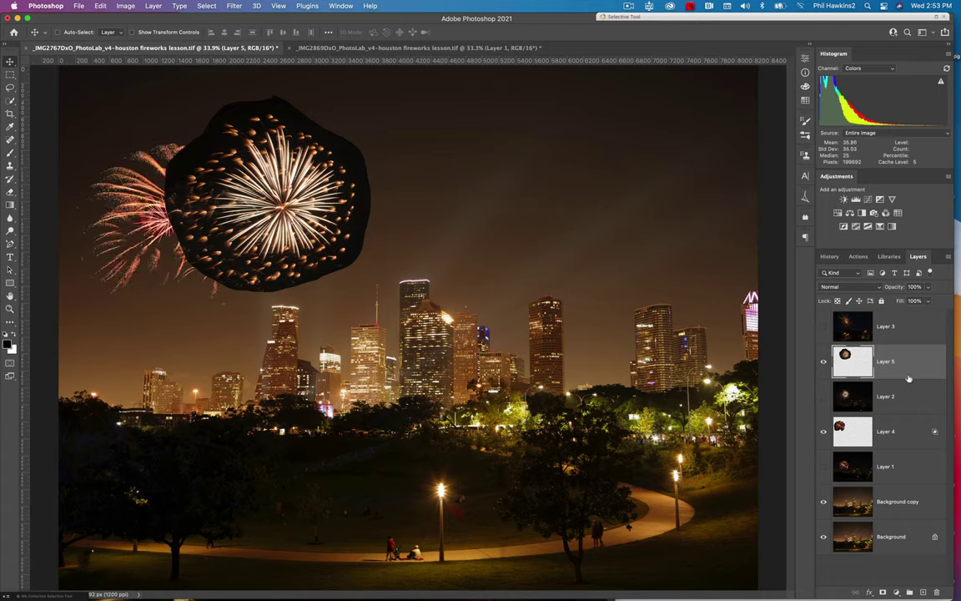
Give Layer 5 a Blend If black point of 26 and move it up, slightly right.
{"action": "double_click", "coordinate": [936, 363]}
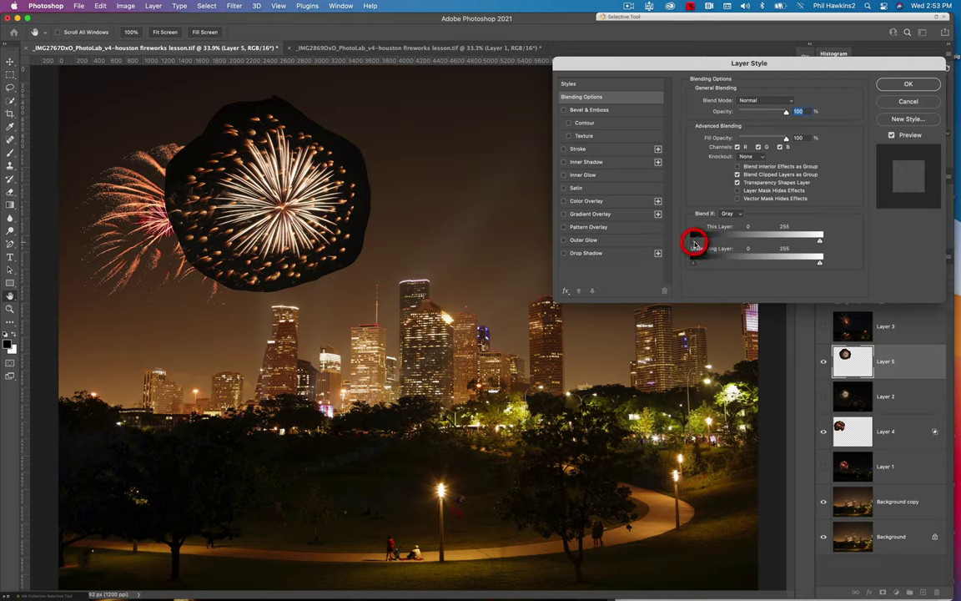
{"action": "left_click_drag", "start_coordinate": [694, 242], "coordinate": [705, 243]}
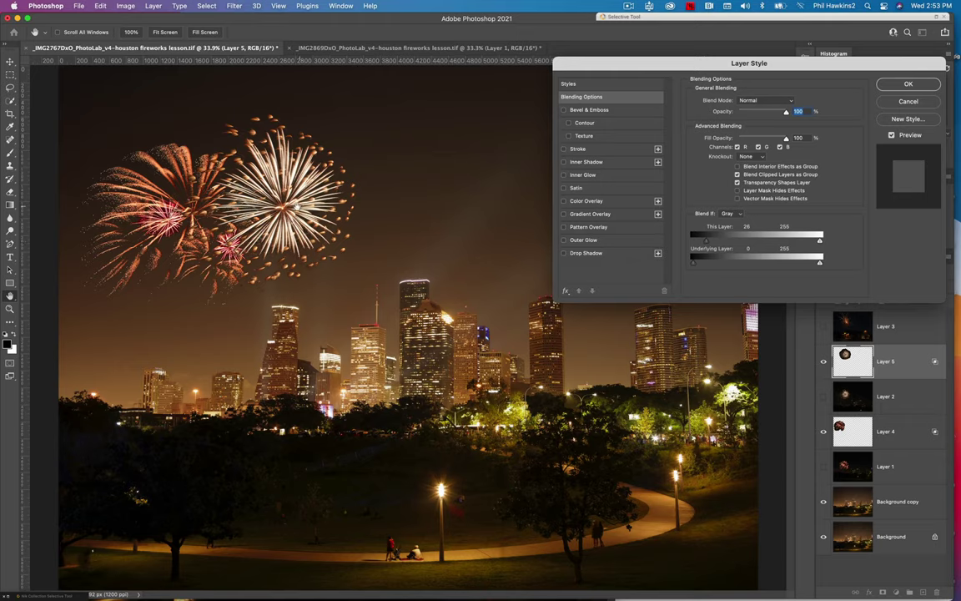
{"action": "left_click", "coordinate": [909, 85]}
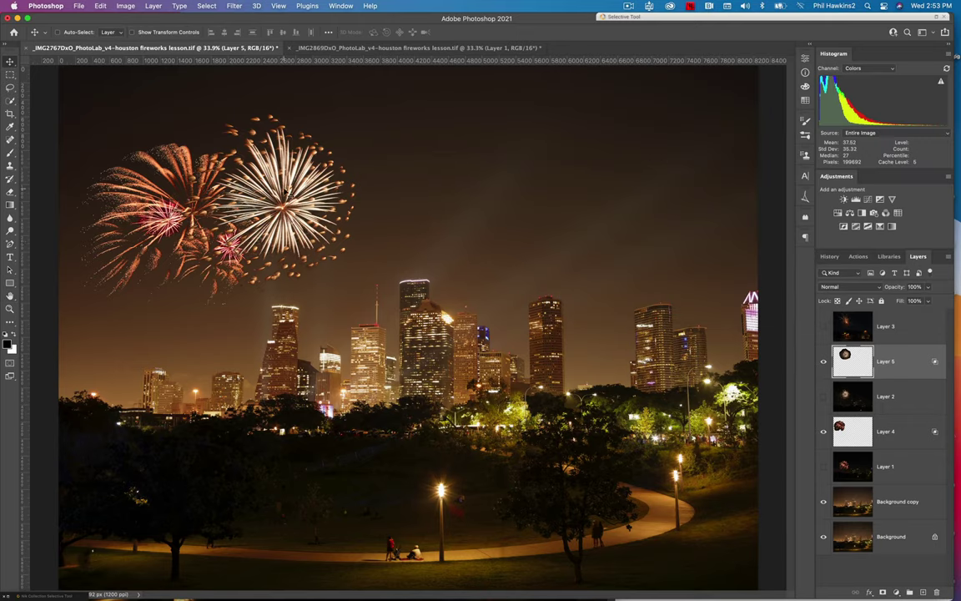
{"action": "left_click_drag", "start_coordinate": [287, 194], "coordinate": [295, 149]}
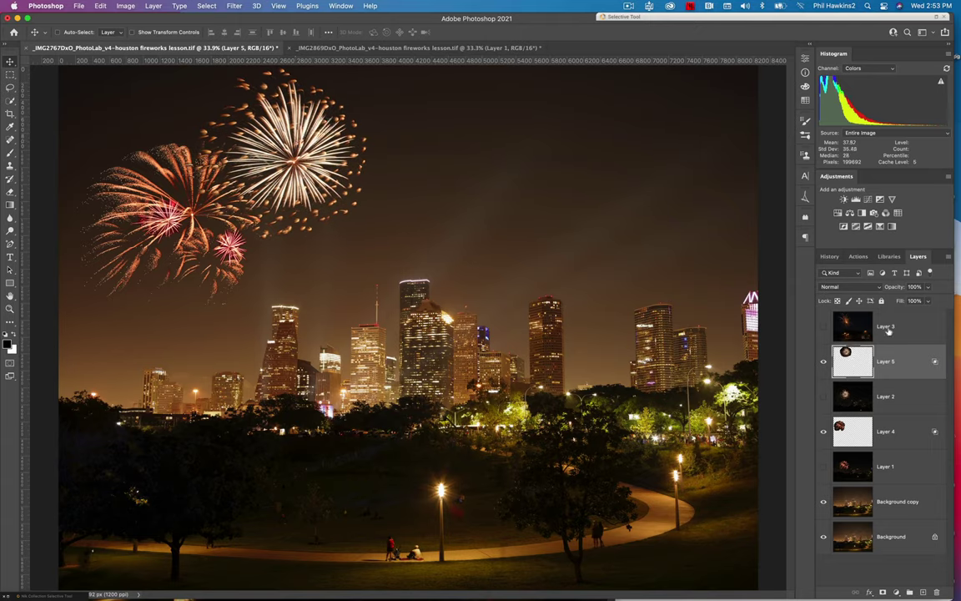
Select and show Layer 3's house photo, hiding the fireworks on Layers 5 and 4.
{"action": "left_click", "coordinate": [848, 326]}
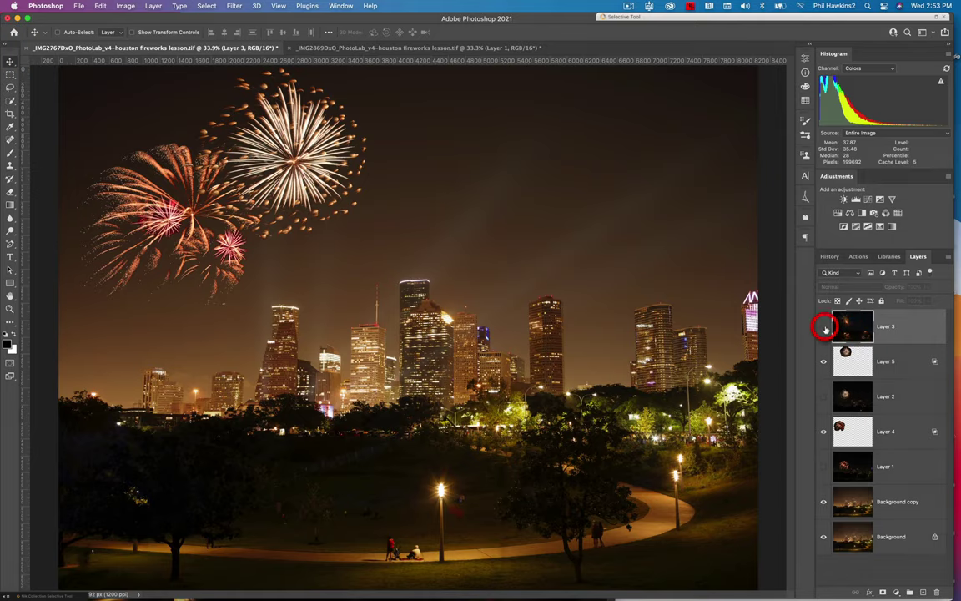
{"action": "left_click", "coordinate": [824, 327]}
{"action": "left_click", "coordinate": [824, 432]}
{"action": "left_click", "coordinate": [824, 361]}
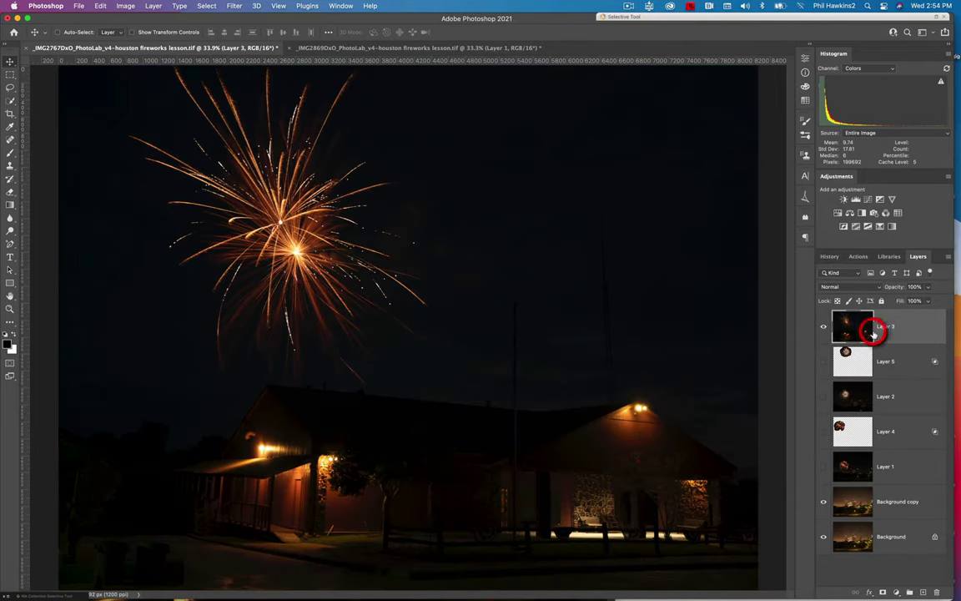
Lasso the orange-gold firework and copy it onto a new Layer 6.
{"action": "left_click", "coordinate": [9, 88]}
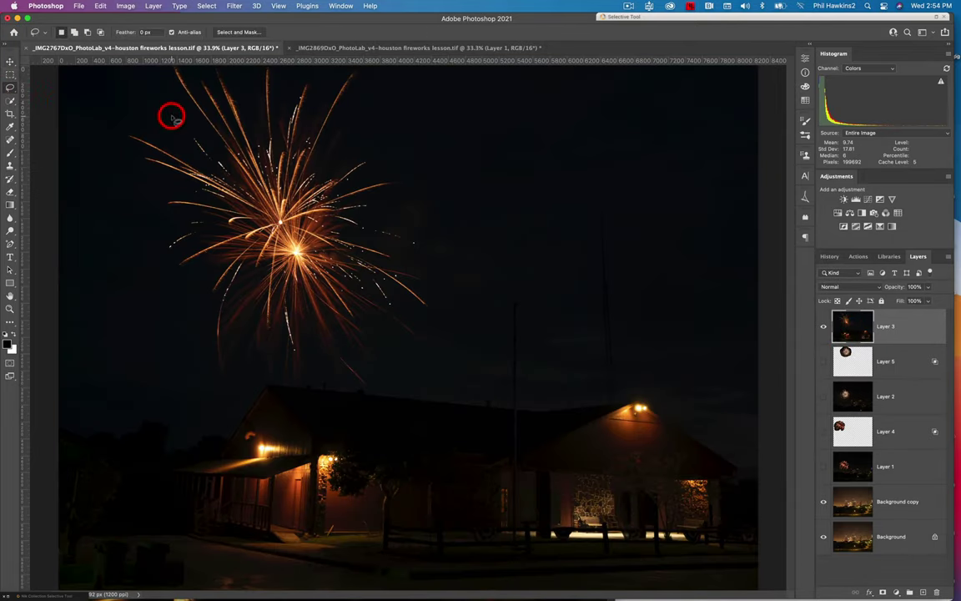
{"action": "mouse_move", "coordinate": [165, 126]}
{"action": "left_mouse_down"}
{"action": "mouse_move", "coordinate": [125, 127]}
{"action": "mouse_move", "coordinate": [119, 140]}
{"action": "mouse_move", "coordinate": [126, 172]}
{"action": "mouse_move", "coordinate": [152, 191]}
{"action": "mouse_move", "coordinate": [150, 251]}
{"action": "mouse_move", "coordinate": [170, 323]}
{"action": "mouse_move", "coordinate": [197, 362]}
{"action": "mouse_move", "coordinate": [263, 387]}
{"action": "mouse_move", "coordinate": [358, 394]}
{"action": "mouse_move", "coordinate": [380, 373]}
{"action": "mouse_move", "coordinate": [383, 338]}
{"action": "mouse_move", "coordinate": [425, 353]}
{"action": "mouse_move", "coordinate": [431, 335]}
{"action": "mouse_move", "coordinate": [413, 313]}
{"action": "mouse_move", "coordinate": [436, 315]}
{"action": "mouse_move", "coordinate": [436, 285]}
{"action": "mouse_move", "coordinate": [413, 261]}
{"action": "mouse_move", "coordinate": [442, 260]}
{"action": "mouse_move", "coordinate": [425, 222]}
{"action": "mouse_move", "coordinate": [389, 211]}
{"action": "mouse_move", "coordinate": [410, 209]}
{"action": "mouse_move", "coordinate": [410, 159]}
{"action": "mouse_move", "coordinate": [404, 151]}
{"action": "mouse_move", "coordinate": [415, 190]}
{"action": "mouse_move", "coordinate": [399, 152]}
{"action": "mouse_move", "coordinate": [357, 140]}
{"action": "mouse_move", "coordinate": [367, 96]}
{"action": "mouse_move", "coordinate": [358, 65]}
{"action": "mouse_move", "coordinate": [184, 48]}
{"action": "mouse_move", "coordinate": [147, 67]}
{"action": "mouse_move", "coordinate": [178, 121]}
{"action": "left_mouse_up"}
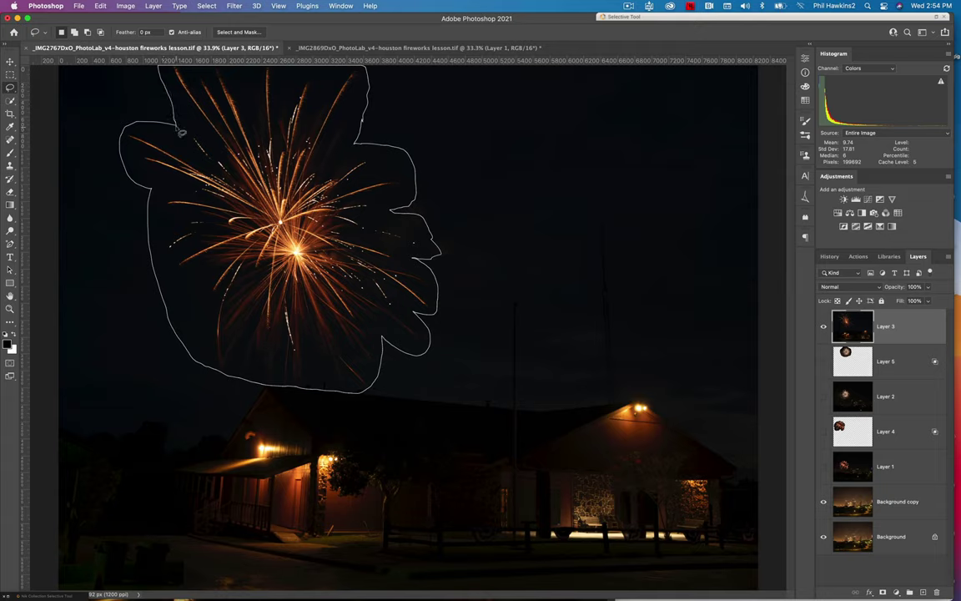
{"action": "left_click_drag", "start_coordinate": [180, 132], "coordinate": [180, 129]}
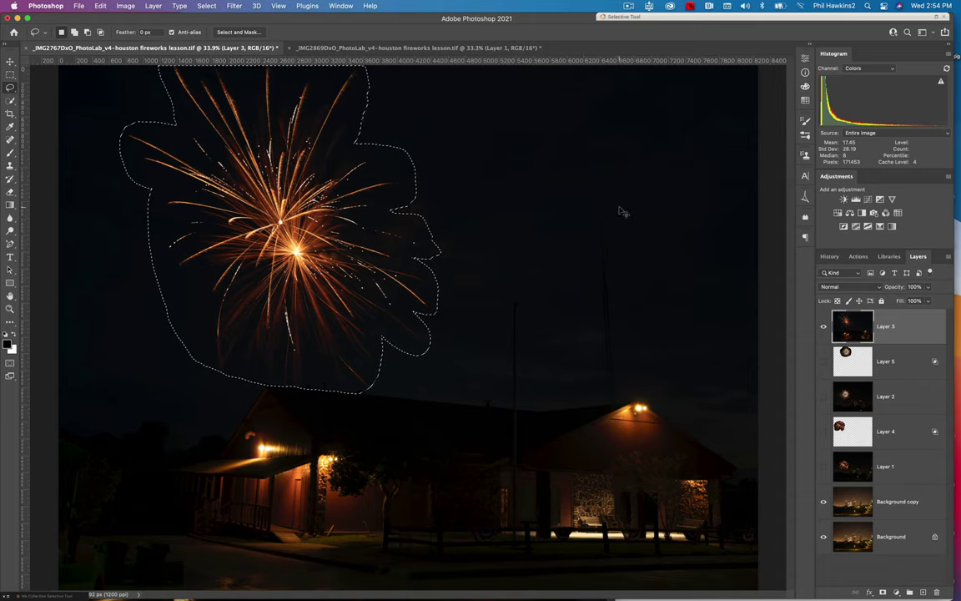
{"action": "key", "text": "super+j"}
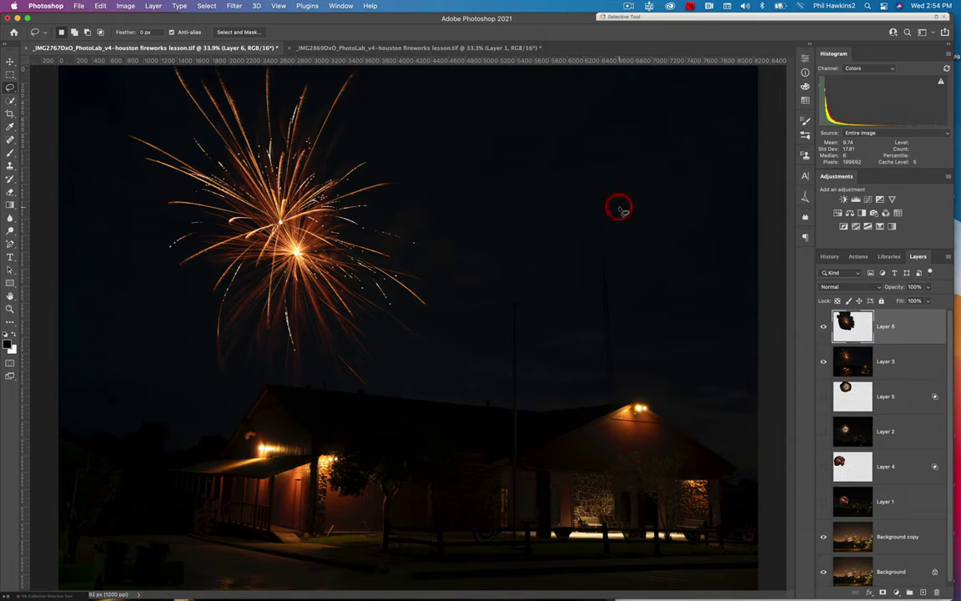
Hide Layer 3 and scale the Layer 6 firework down to about 45%.
{"action": "left_click", "coordinate": [824, 363]}
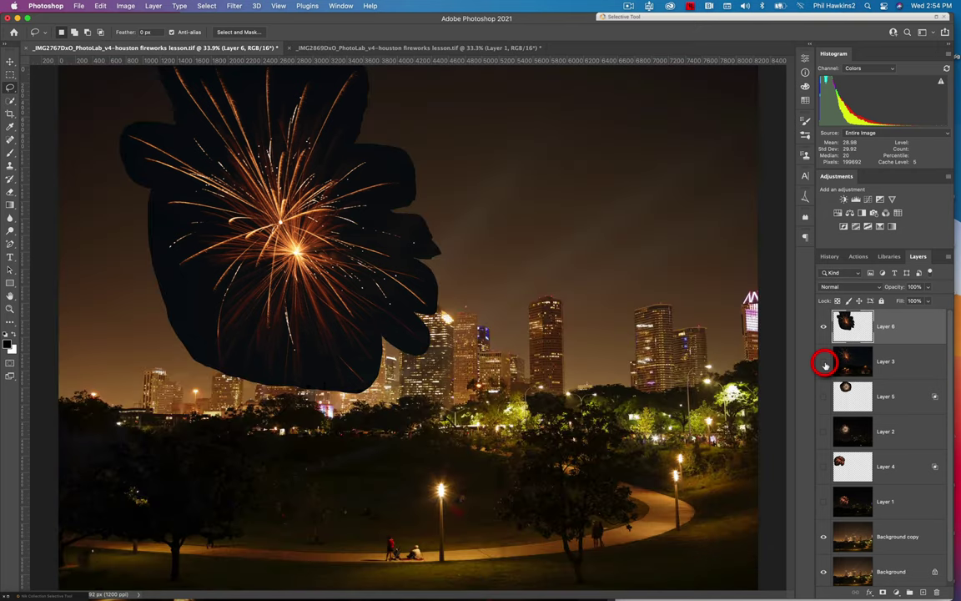
{"action": "left_click", "coordinate": [102, 6]}
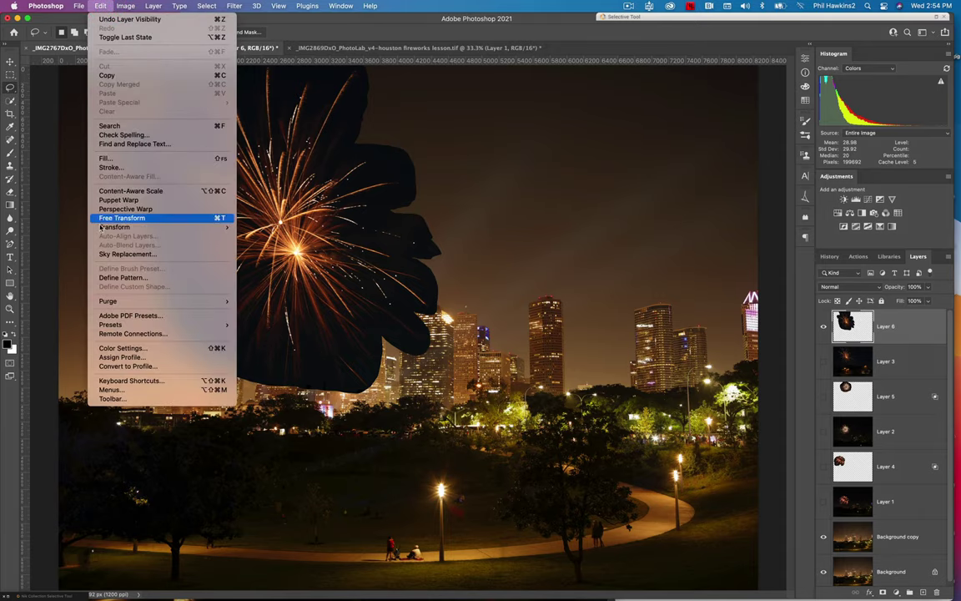
{"action": "mouse_move", "coordinate": [100, 227]}
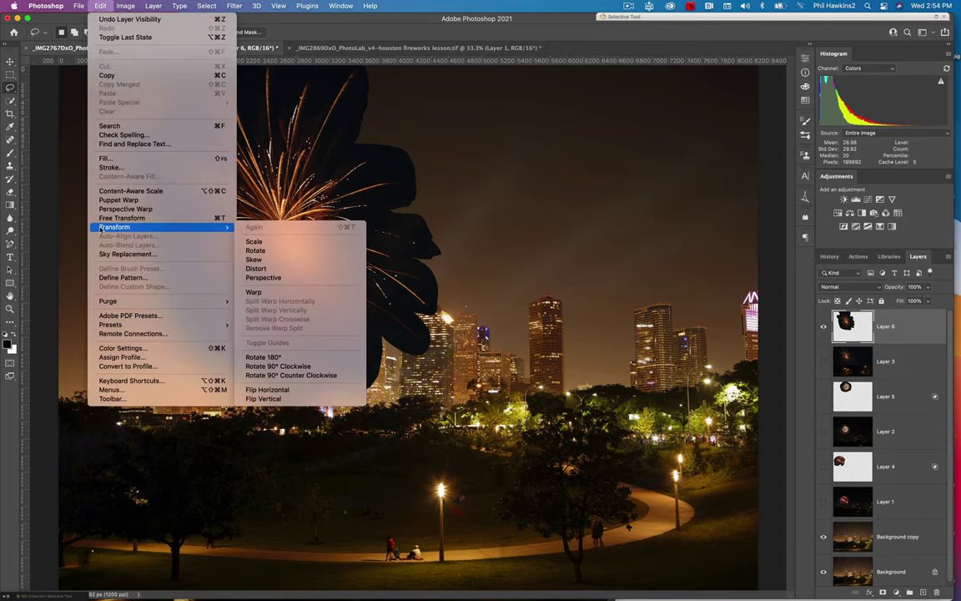
{"action": "left_click", "coordinate": [257, 241]}
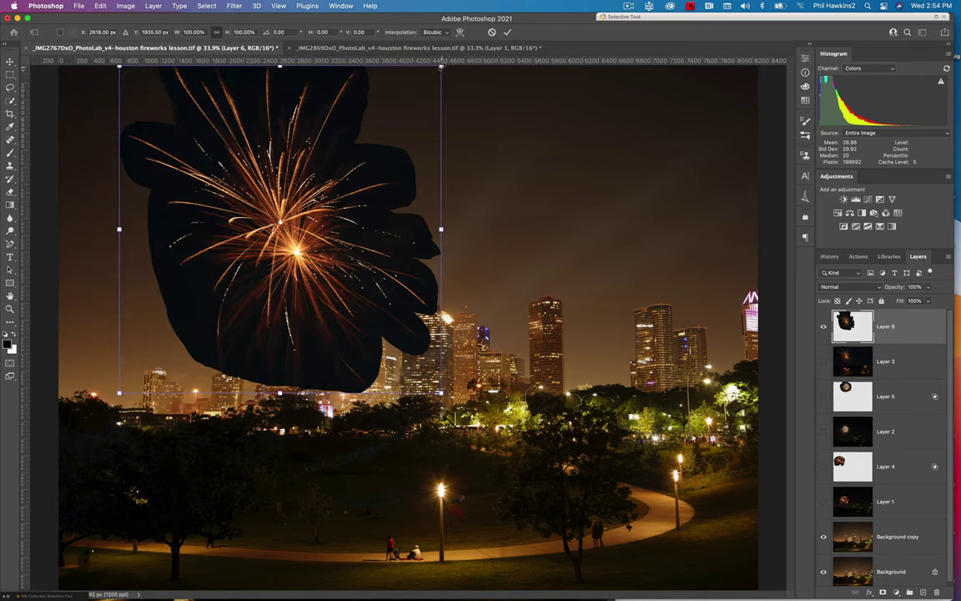
{"action": "left_click_drag", "start_coordinate": [441, 67], "coordinate": [262, 248]}
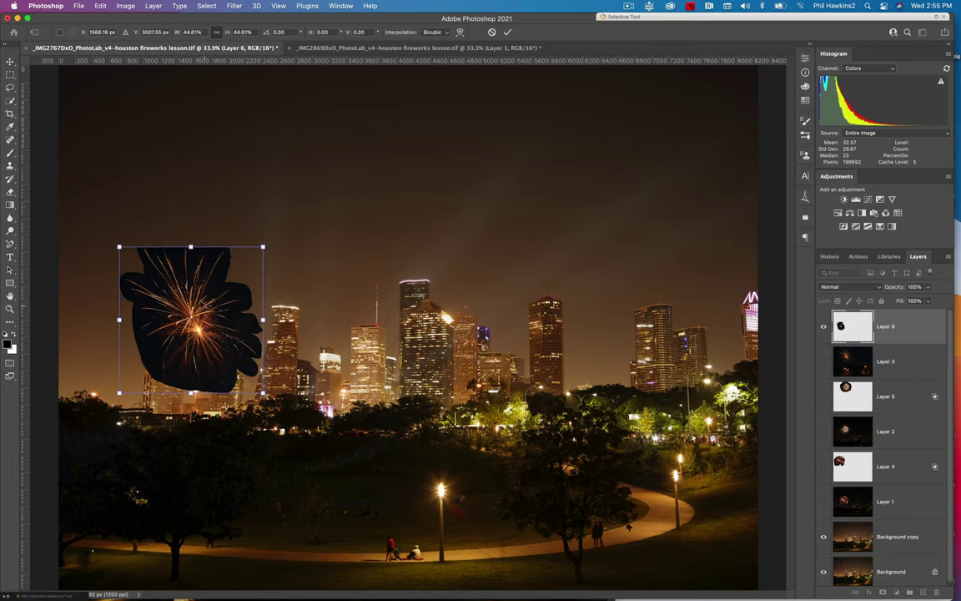
Move the shrunken firework into the upper-left sky and show Layers 5 and 4 again.
{"action": "left_click_drag", "start_coordinate": [213, 280], "coordinate": [186, 249]}
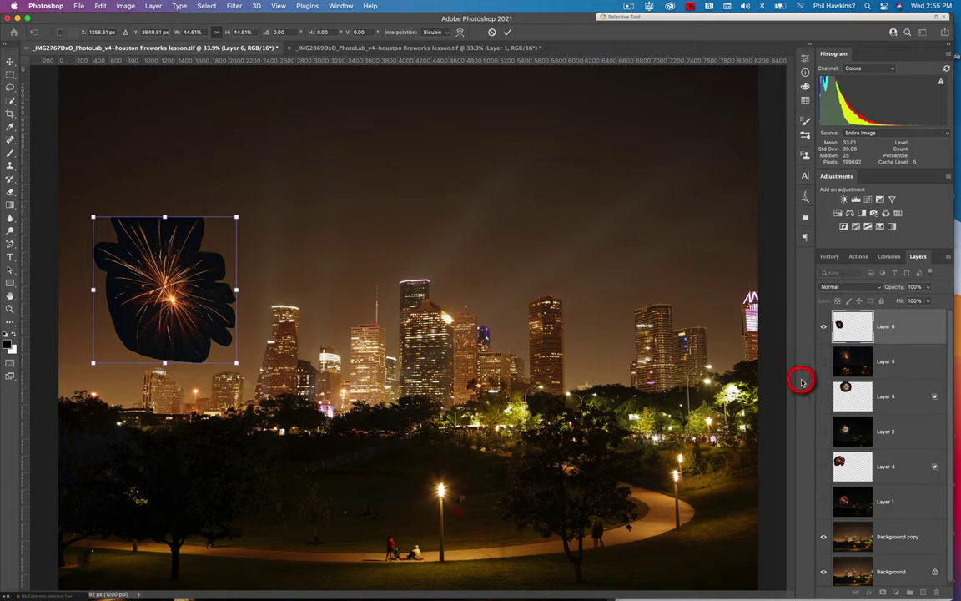
{"action": "left_click", "coordinate": [824, 397]}
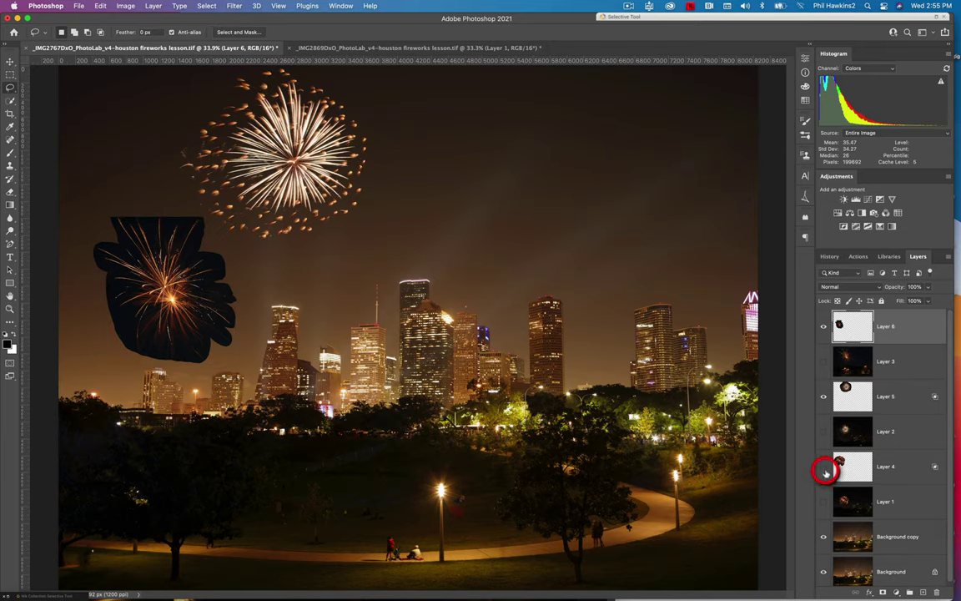
{"action": "left_click", "coordinate": [824, 469]}
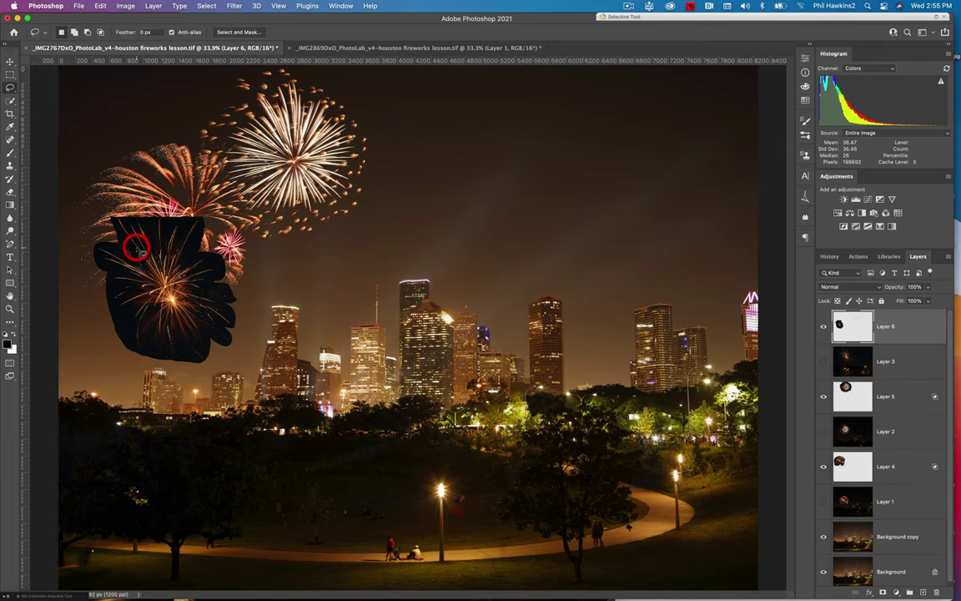
Move the Layer 6 firework toward the skyline centre, scale it to about 76%, and set it above the towers.
{"action": "left_click", "coordinate": [10, 62]}
{"action": "left_click_drag", "start_coordinate": [156, 259], "coordinate": [285, 266]}
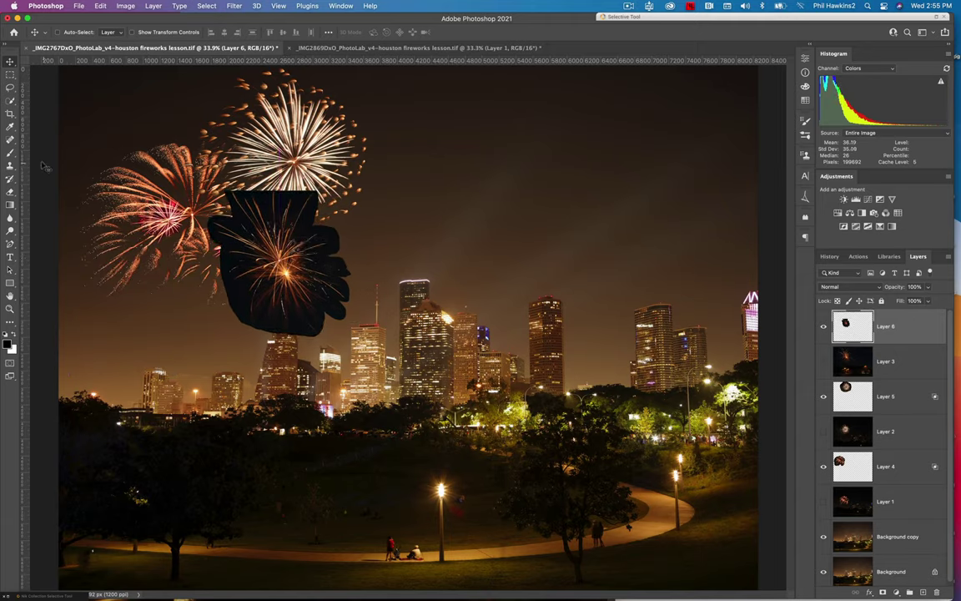
{"action": "left_click", "coordinate": [127, 7]}
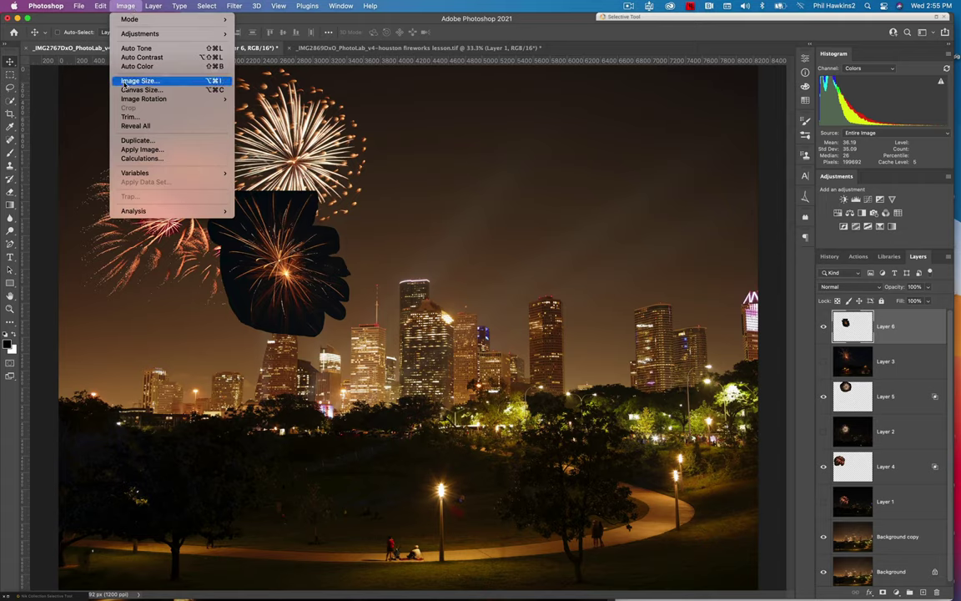
{"action": "mouse_move", "coordinate": [100, 10]}
{"action": "mouse_move", "coordinate": [118, 227]}
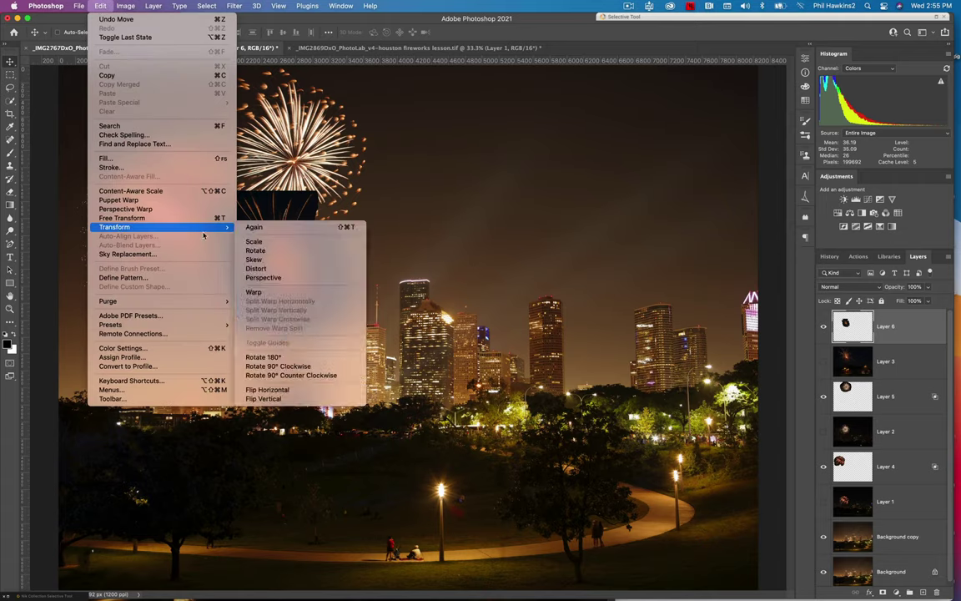
{"action": "left_click", "coordinate": [255, 242]}
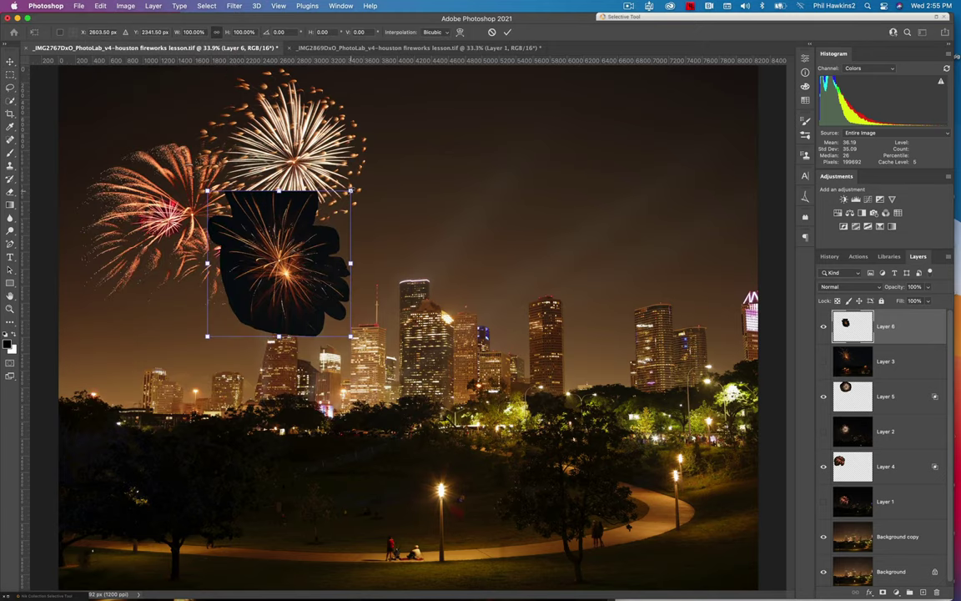
{"action": "left_click_drag", "start_coordinate": [350, 191], "coordinate": [315, 223]}
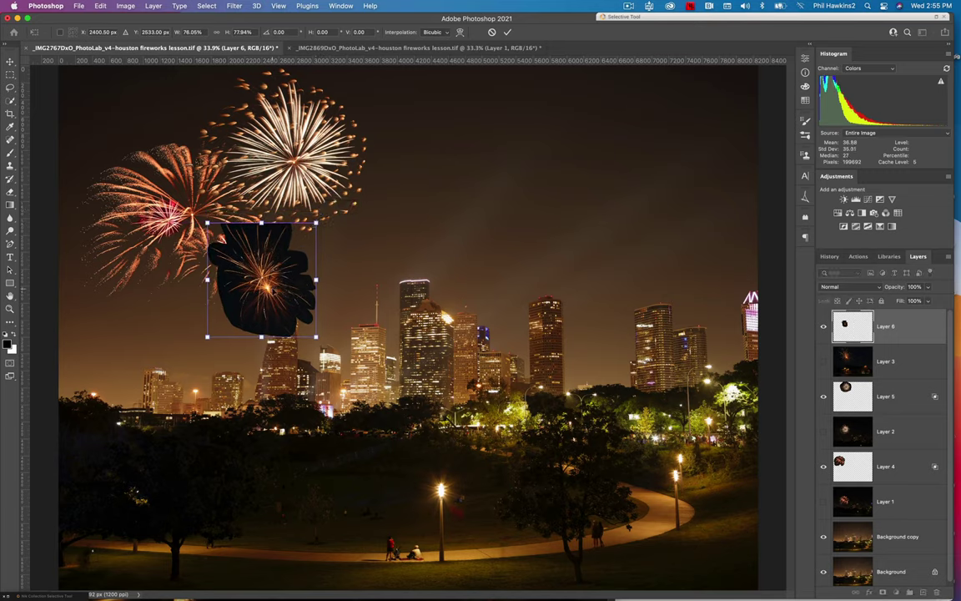
{"action": "left_click_drag", "start_coordinate": [282, 270], "coordinate": [301, 250]}
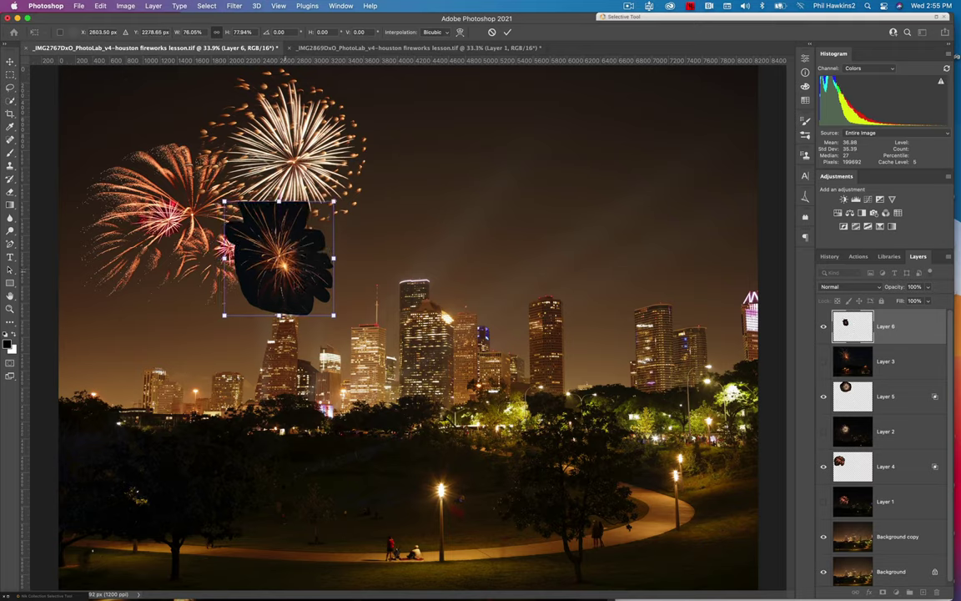
Commit the resize, give Layer 6 a Blend If black point of 21, and move it upper left.
{"action": "left_click", "coordinate": [921, 329]}
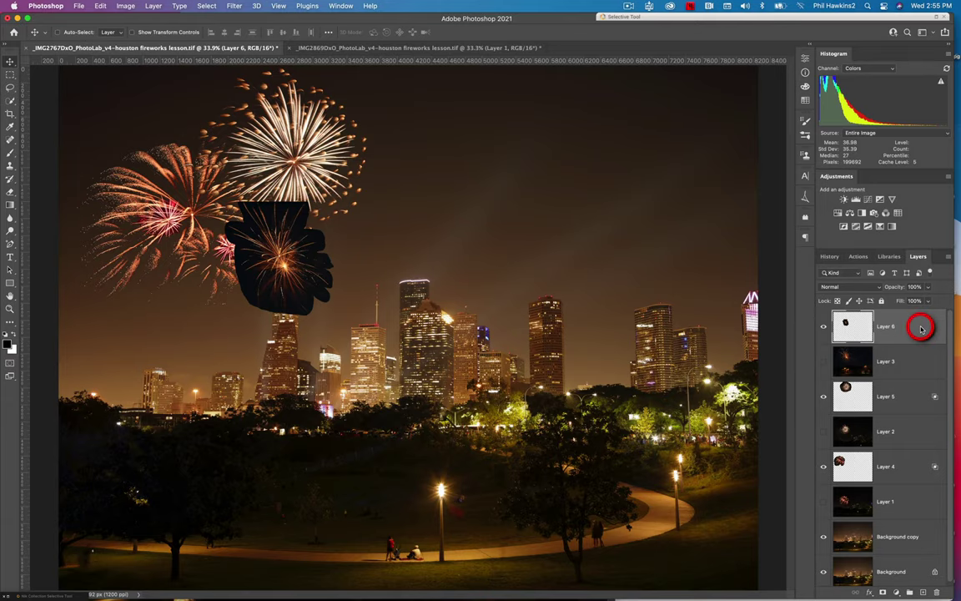
{"action": "double_click", "coordinate": [921, 329]}
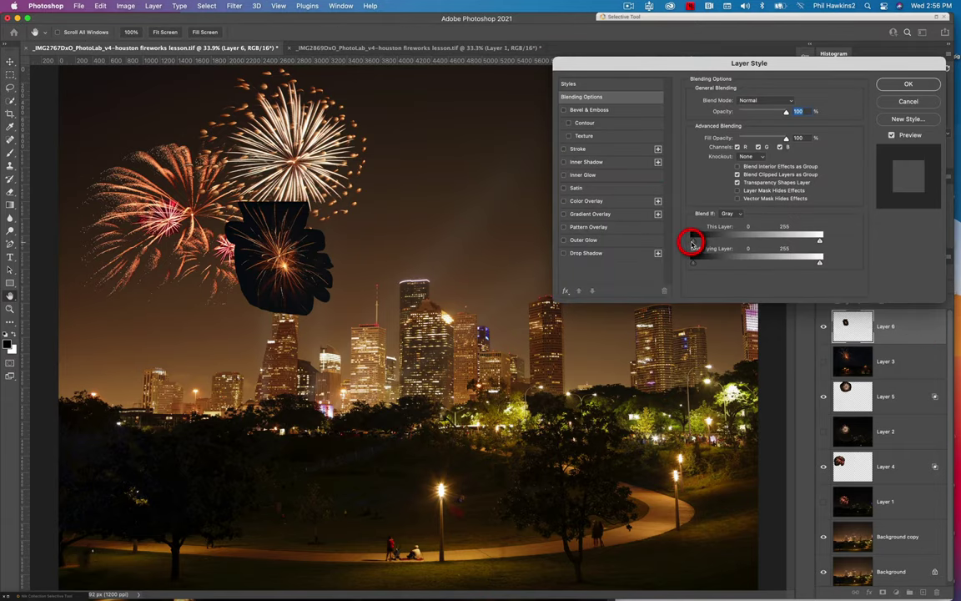
{"action": "left_click_drag", "start_coordinate": [692, 243], "coordinate": [704, 243]}
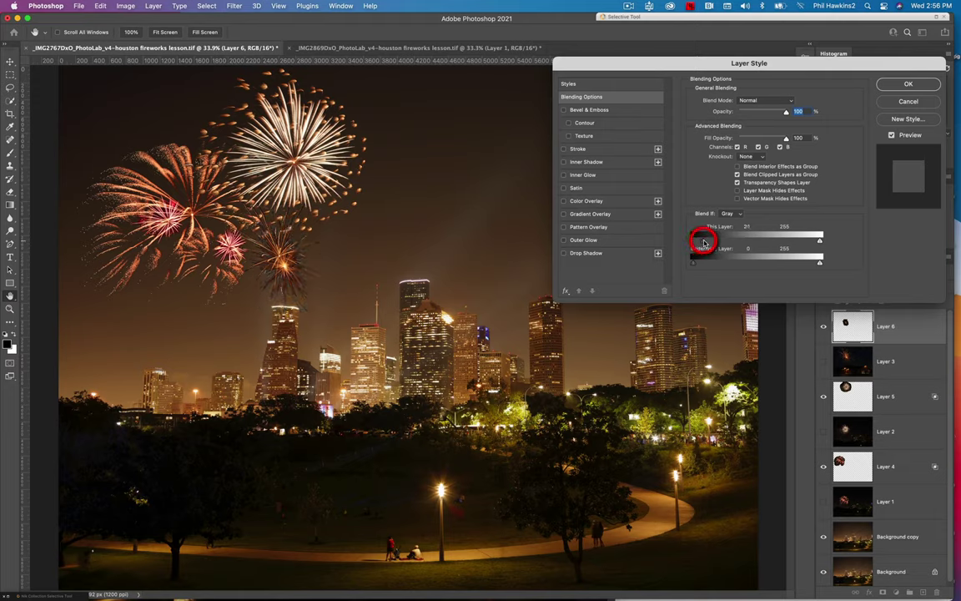
{"action": "left_click", "coordinate": [914, 84]}
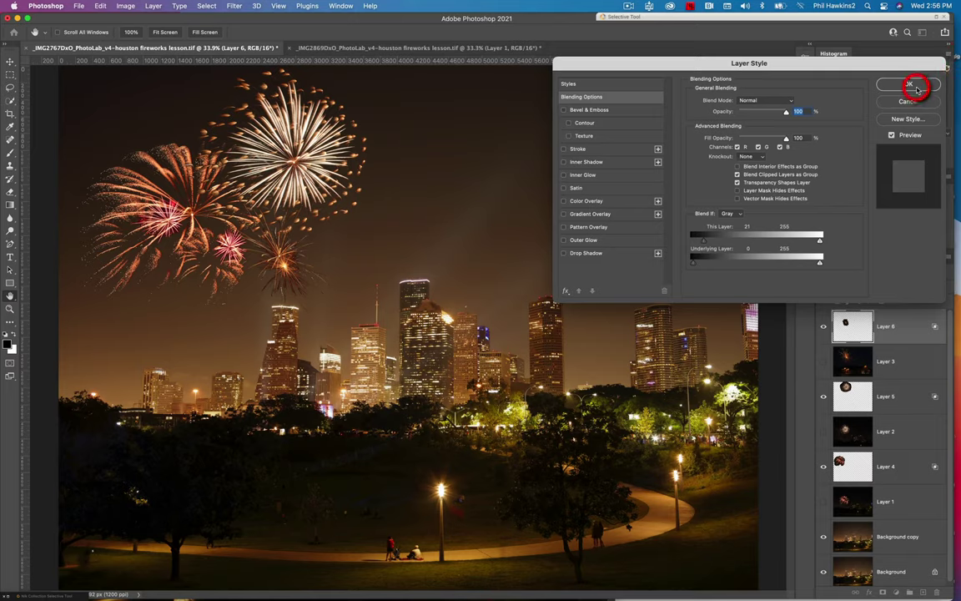
{"action": "key", "text": "v"}
{"action": "left_click_drag", "start_coordinate": [254, 200], "coordinate": [180, 128]}
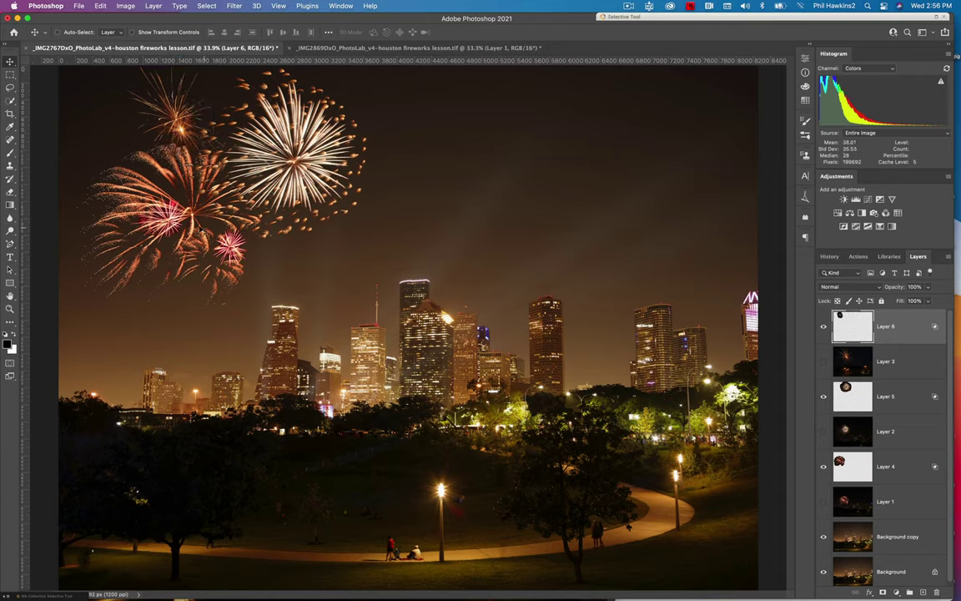
Drag the small firework down and left to sit just beneath the red burst.
{"action": "left_click_drag", "start_coordinate": [182, 129], "coordinate": [157, 309]}
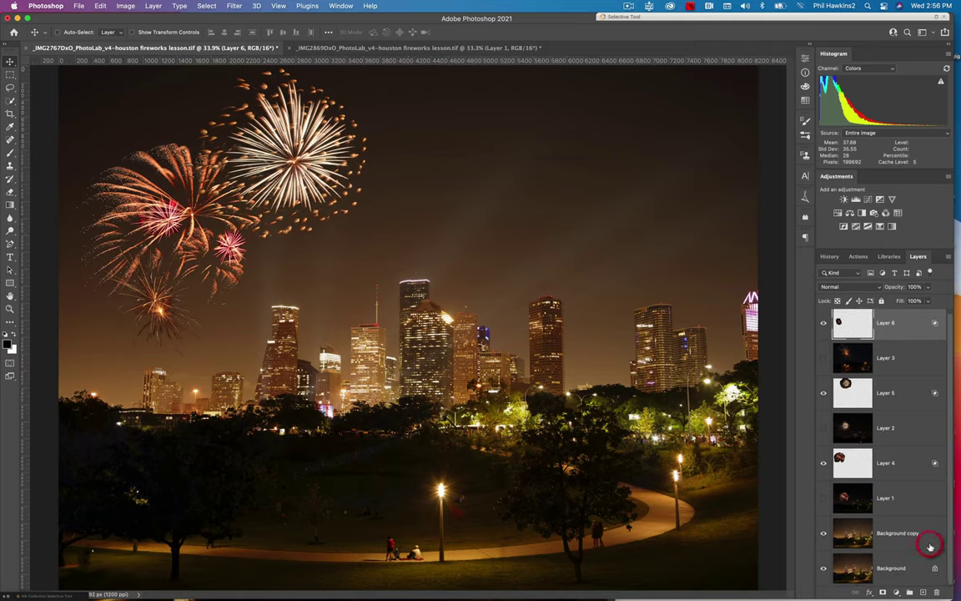
Duplicate Background copy and darken it with a Curves point at input 163, output 107.
{"action": "left_click", "coordinate": [894, 533]}
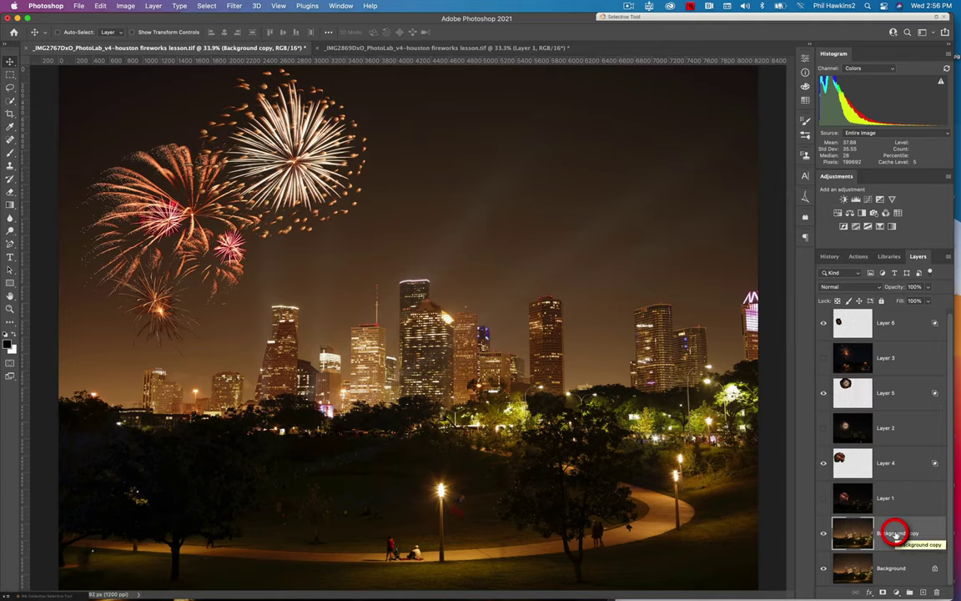
{"action": "key", "text": "super+j"}
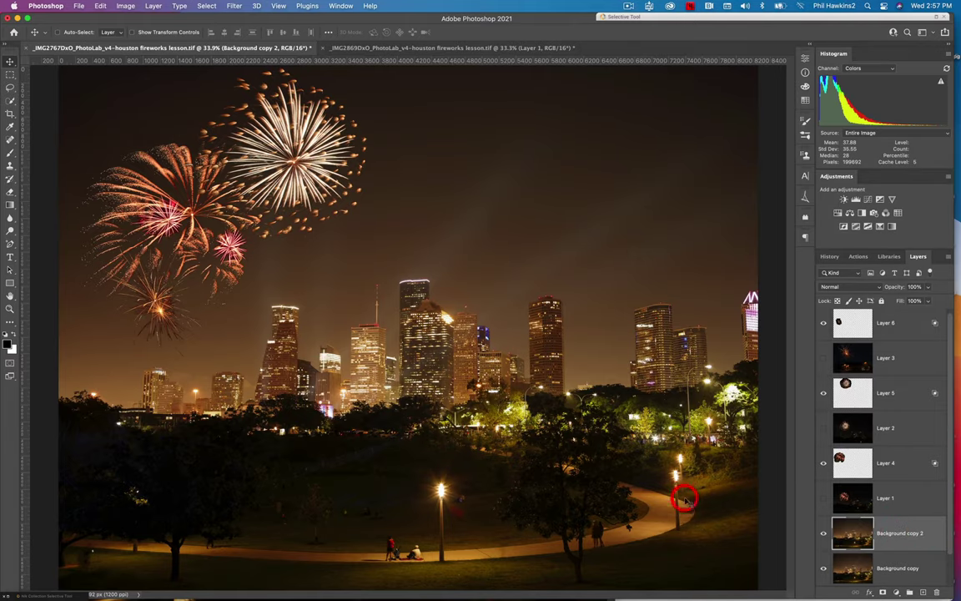
{"action": "left_click", "coordinate": [125, 6]}
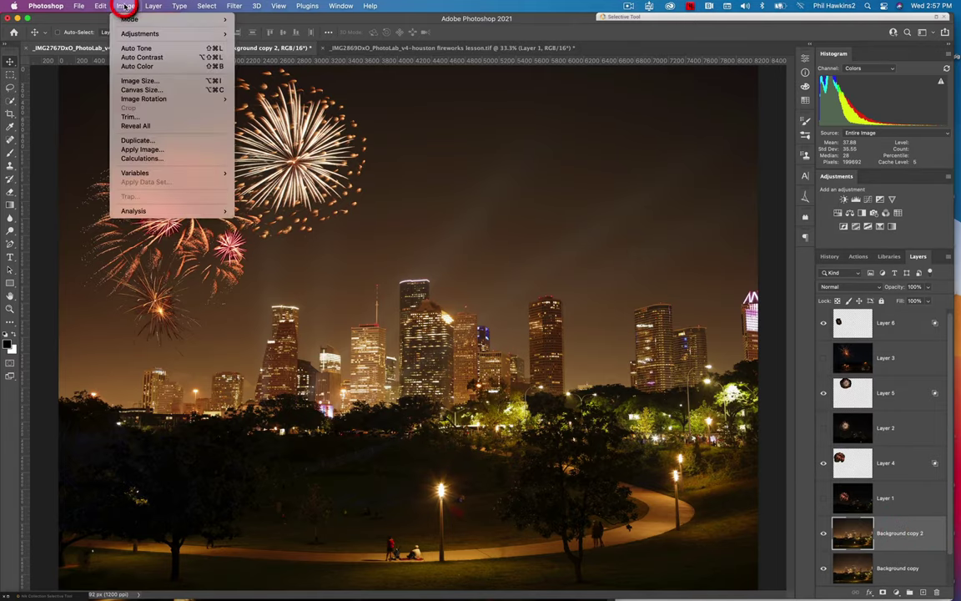
{"action": "mouse_move", "coordinate": [129, 34]}
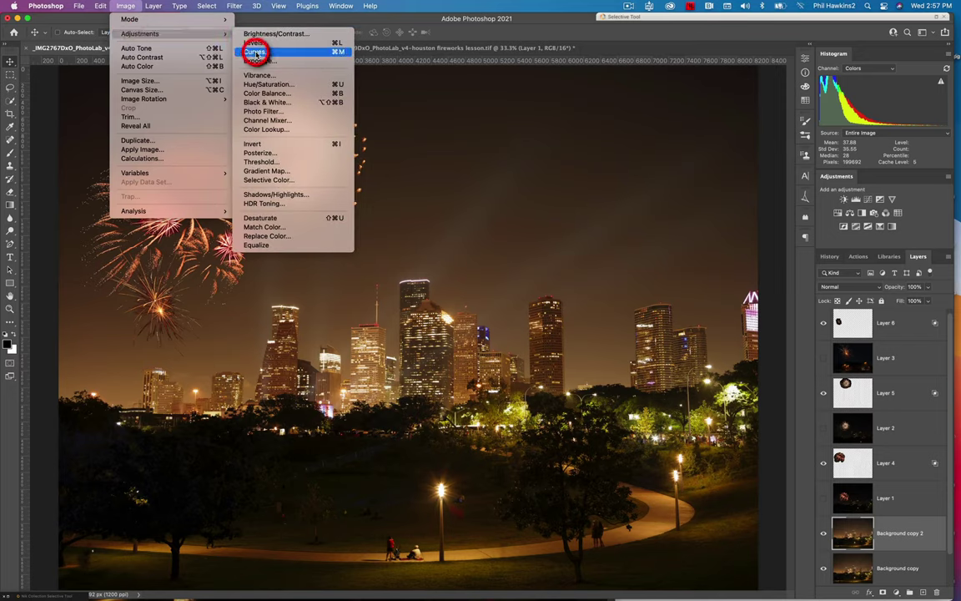
{"action": "left_click", "coordinate": [256, 52]}
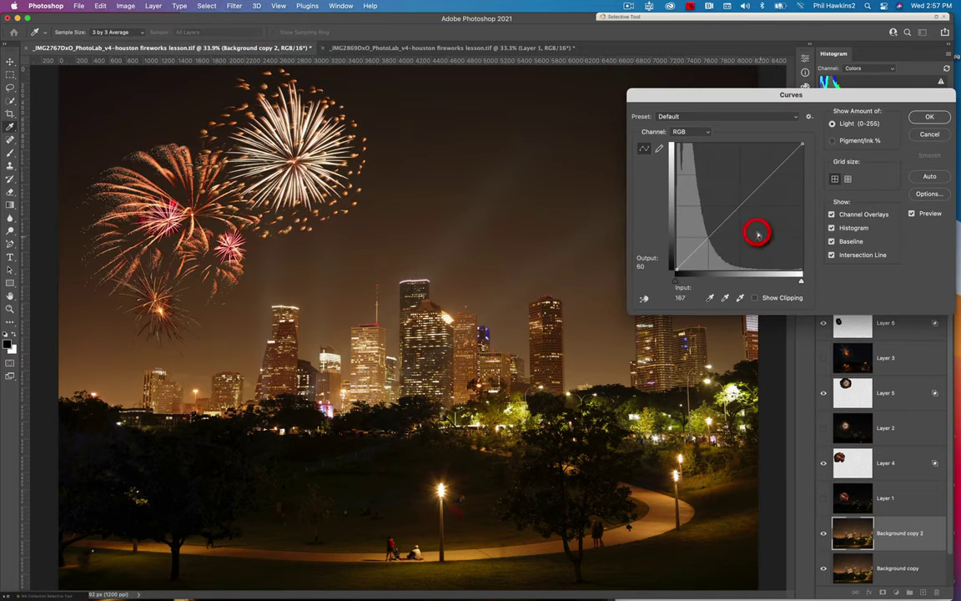
{"action": "left_click_drag", "start_coordinate": [740, 206], "coordinate": [757, 218]}
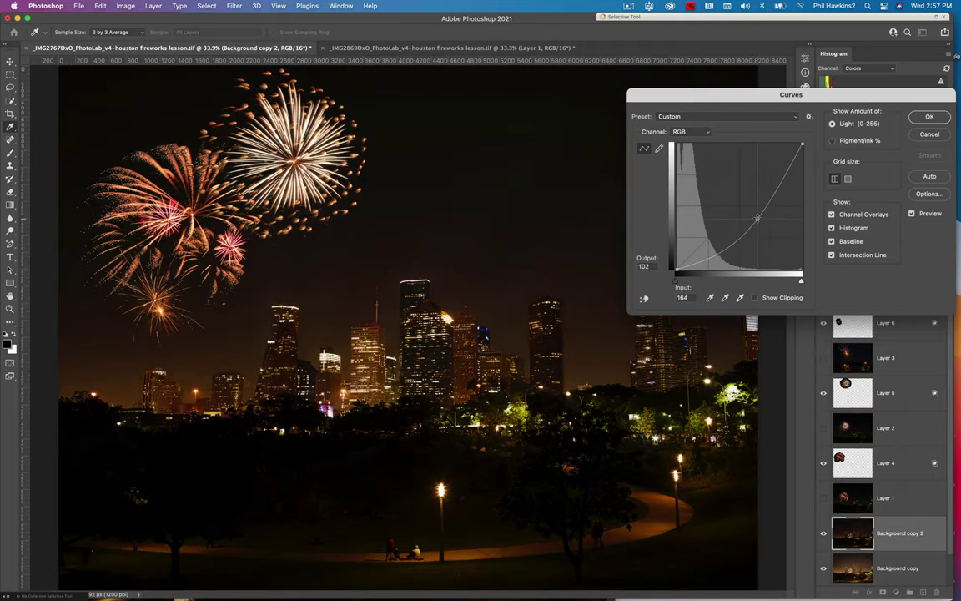
{"action": "left_click_drag", "start_coordinate": [756, 219], "coordinate": [756, 216]}
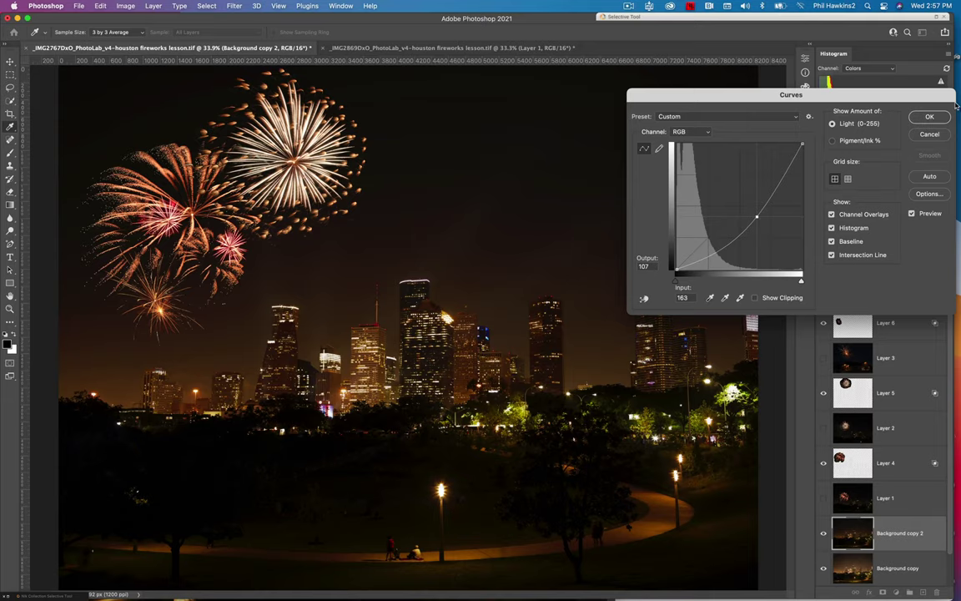
{"action": "left_click", "coordinate": [929, 116]}
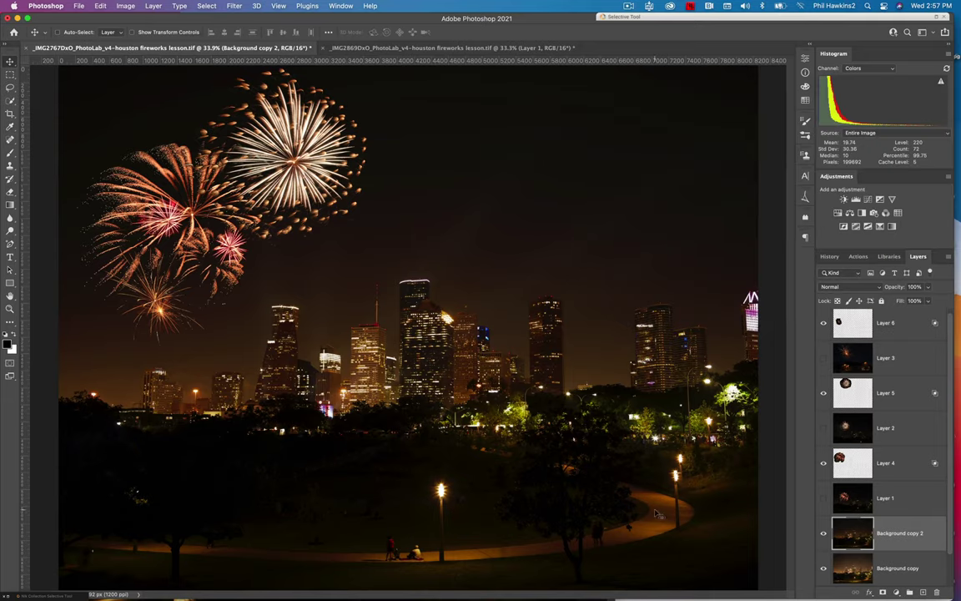
Add a layer mask to Background copy 2 and brush along the lower park path.
{"action": "left_click", "coordinate": [897, 539]}
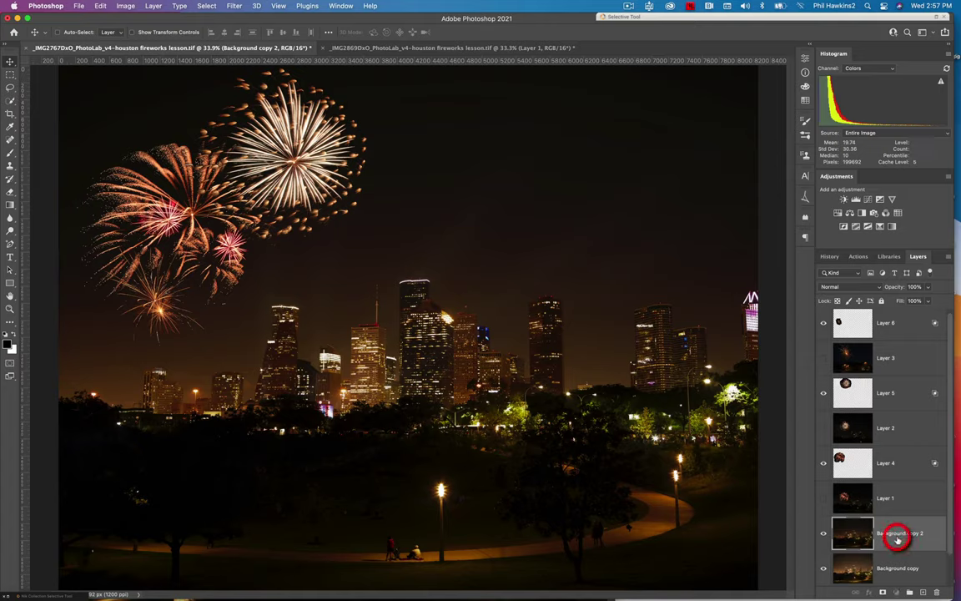
{"action": "left_click", "coordinate": [883, 591]}
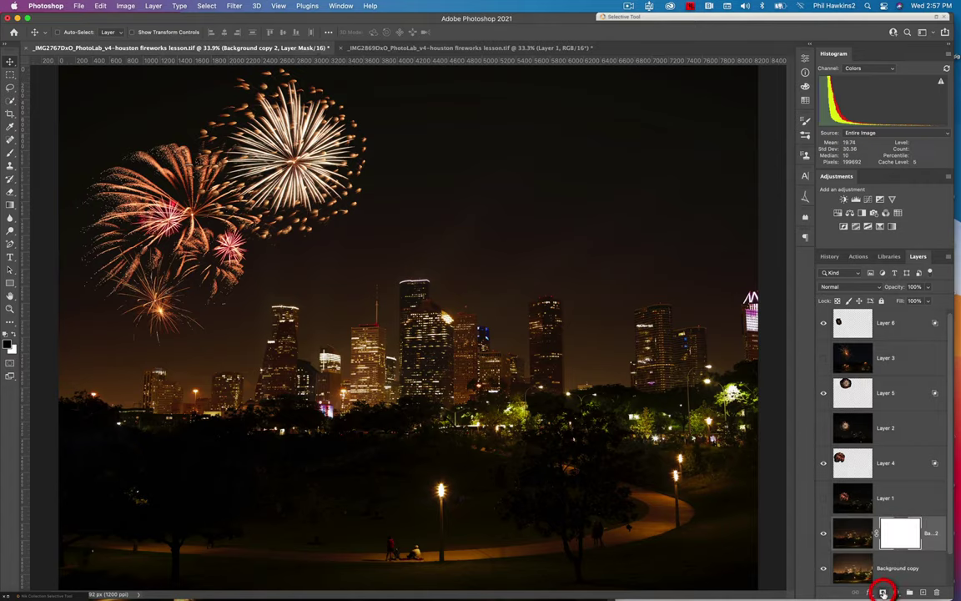
{"action": "left_click", "coordinate": [10, 154]}
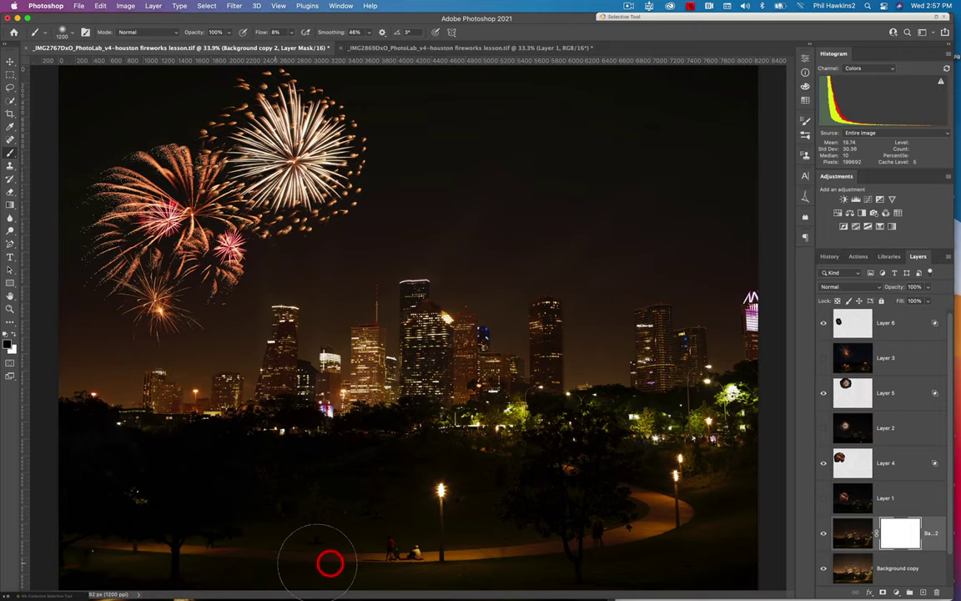
{"action": "left_click_drag", "start_coordinate": [326, 562], "coordinate": [461, 553]}
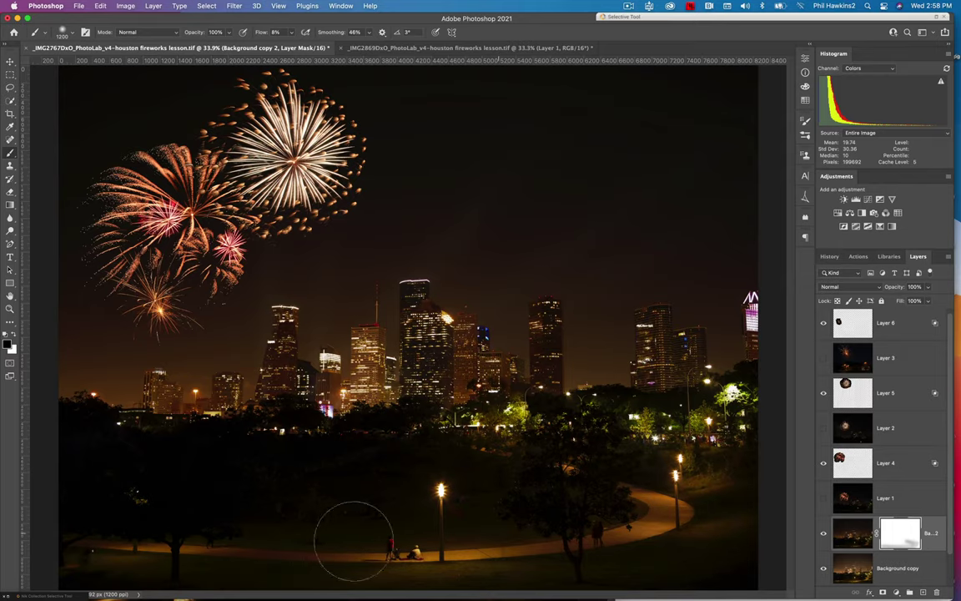
{"action": "mouse_move", "coordinate": [353, 541]}
{"action": "left_mouse_down"}
{"action": "mouse_move", "coordinate": [33, 492]}
{"action": "mouse_move", "coordinate": [298, 507]}
{"action": "mouse_move", "coordinate": [636, 482]}
{"action": "mouse_move", "coordinate": [686, 506]}
{"action": "left_mouse_up"}
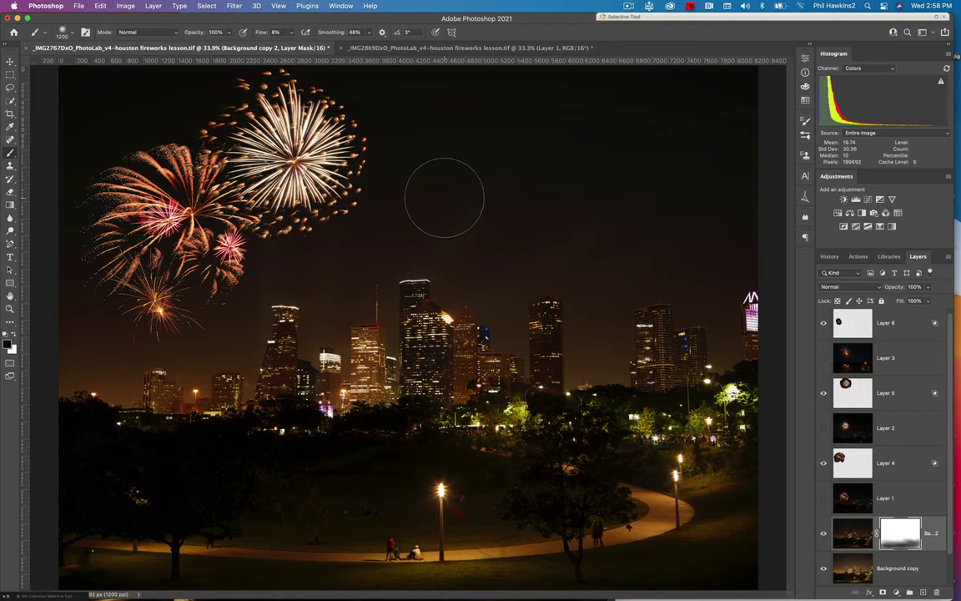
Nudge the fireworks slightly up and to the left with the Move tool.
{"action": "left_click", "coordinate": [10, 62]}
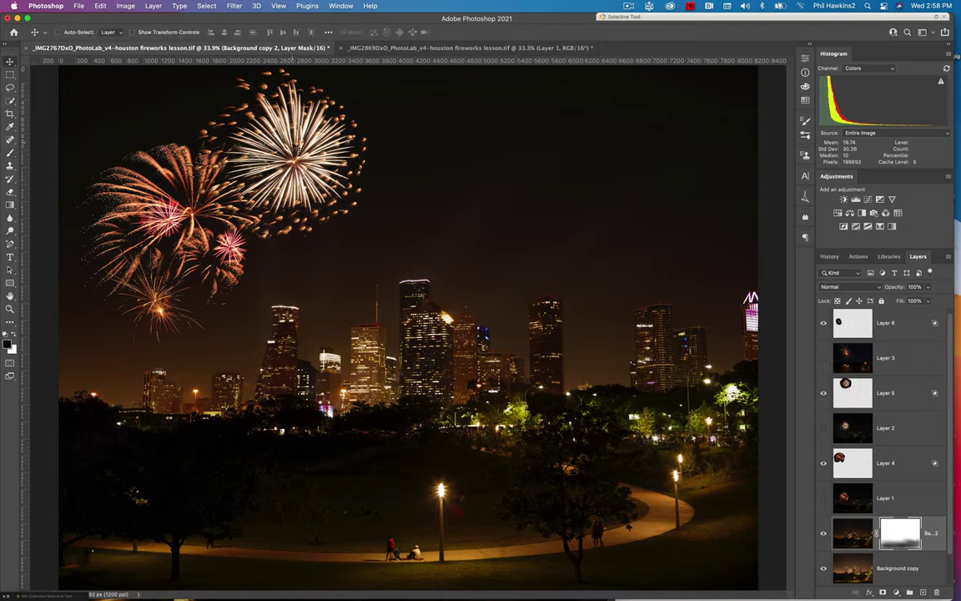
{"action": "left_click", "coordinate": [319, 170]}
{"action": "left_click_drag", "start_coordinate": [320, 171], "coordinate": [315, 155]}
Move Layer 5 below Layer 4 and shift the small Layer 6 firework slightly right above the towers.
{"action": "left_click_drag", "start_coordinate": [903, 400], "coordinate": [901, 471]}
{"action": "left_click_drag", "start_coordinate": [377, 176], "coordinate": [294, 169]}
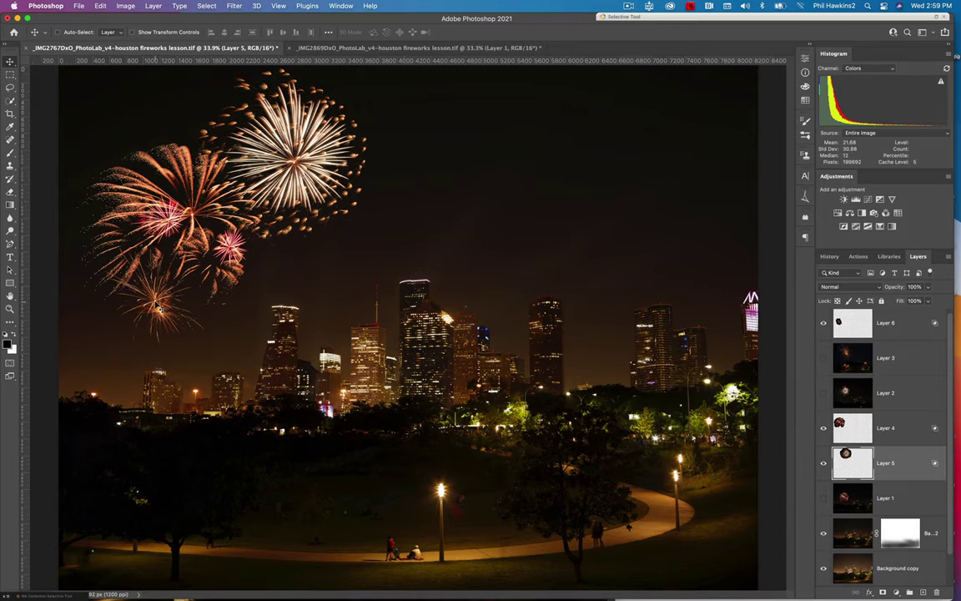
{"action": "left_click", "coordinate": [843, 318]}
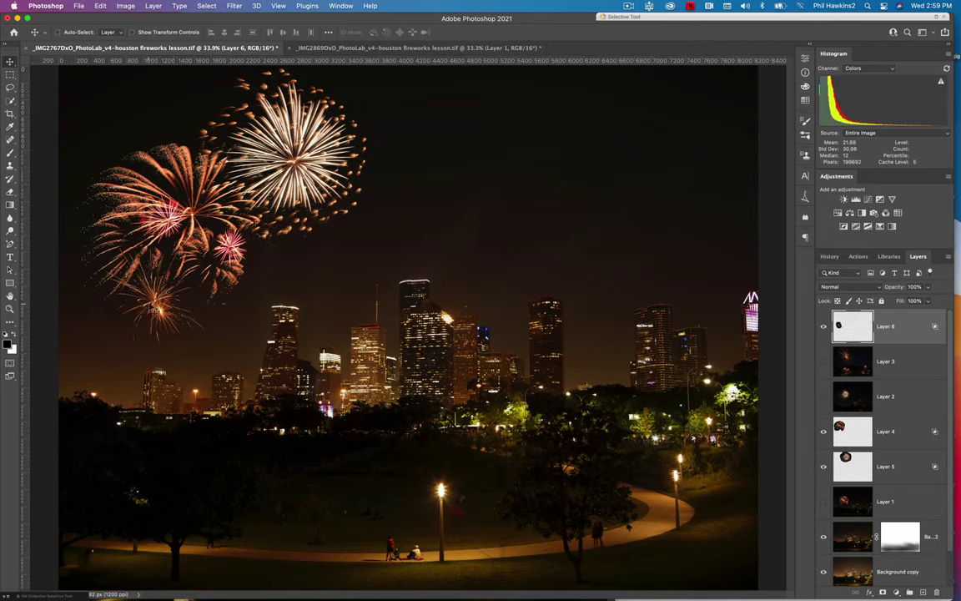
{"action": "mouse_move", "coordinate": [158, 309]}
{"action": "left_mouse_down"}
{"action": "mouse_move", "coordinate": [139, 313]}
{"action": "mouse_move", "coordinate": [113, 344]}
{"action": "mouse_move", "coordinate": [190, 337]}
{"action": "mouse_move", "coordinate": [175, 311]}
{"action": "left_mouse_up"}
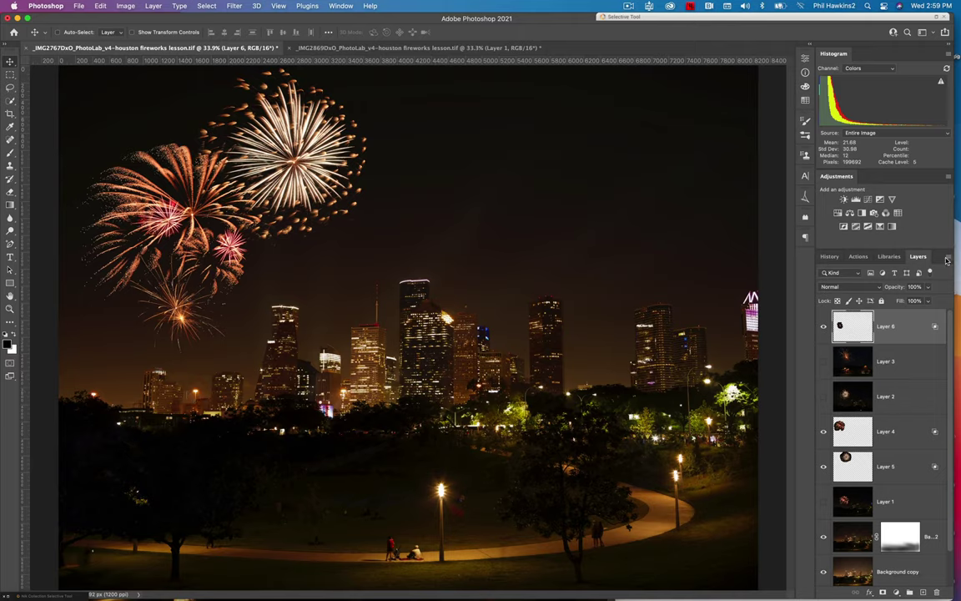
{"action": "left_click", "coordinate": [948, 258]}
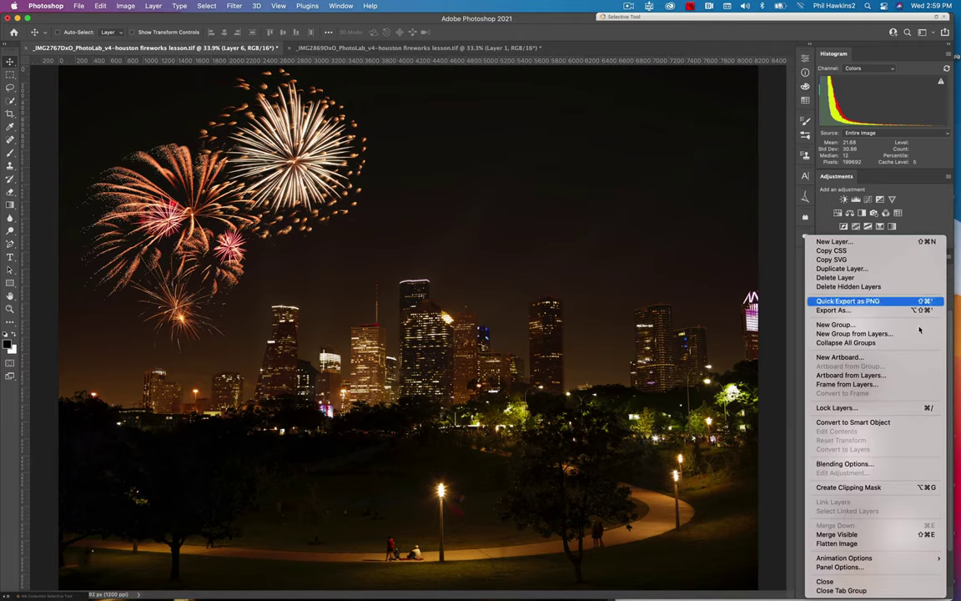
{"action": "left_click", "coordinate": [890, 545]}
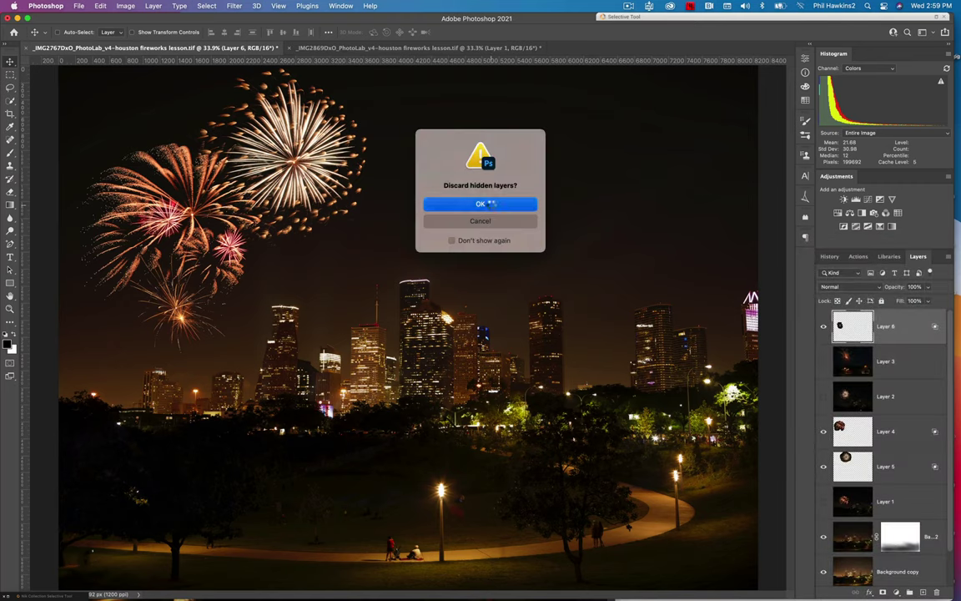
{"action": "left_click", "coordinate": [489, 204]}
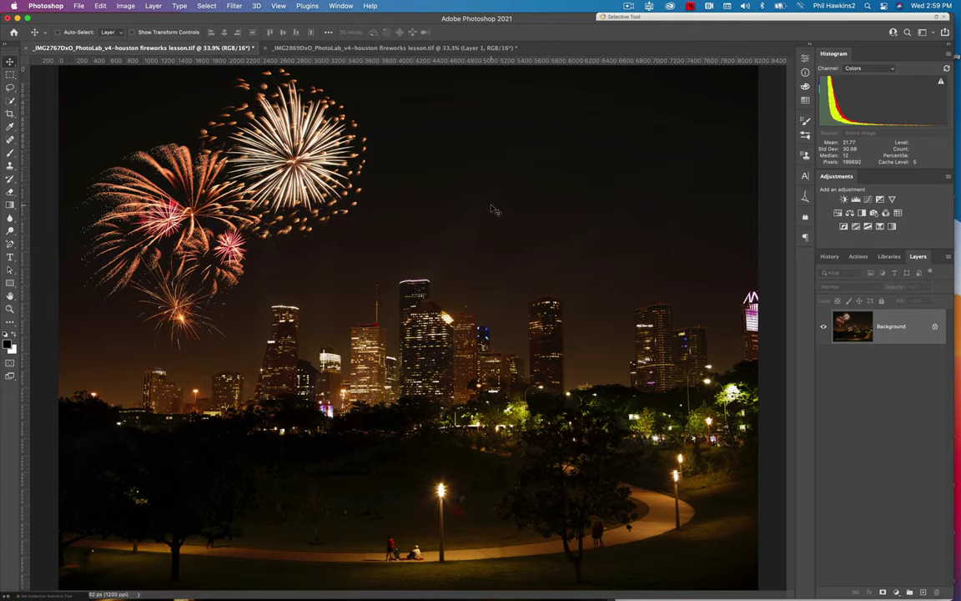
{"action": "left_click", "coordinate": [829, 256]}
{"action": "left_click", "coordinate": [868, 398]}
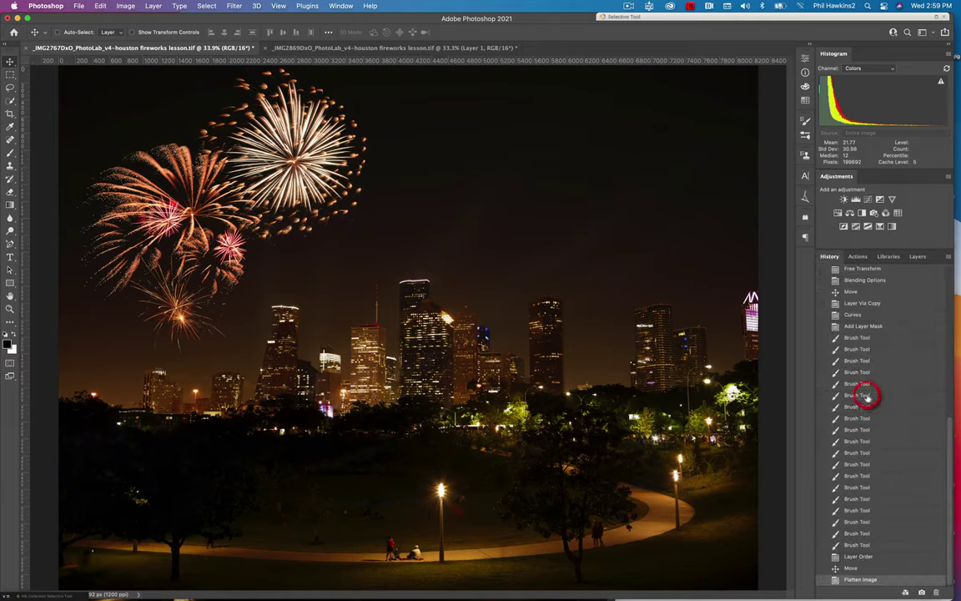
{"action": "left_click", "coordinate": [867, 569]}
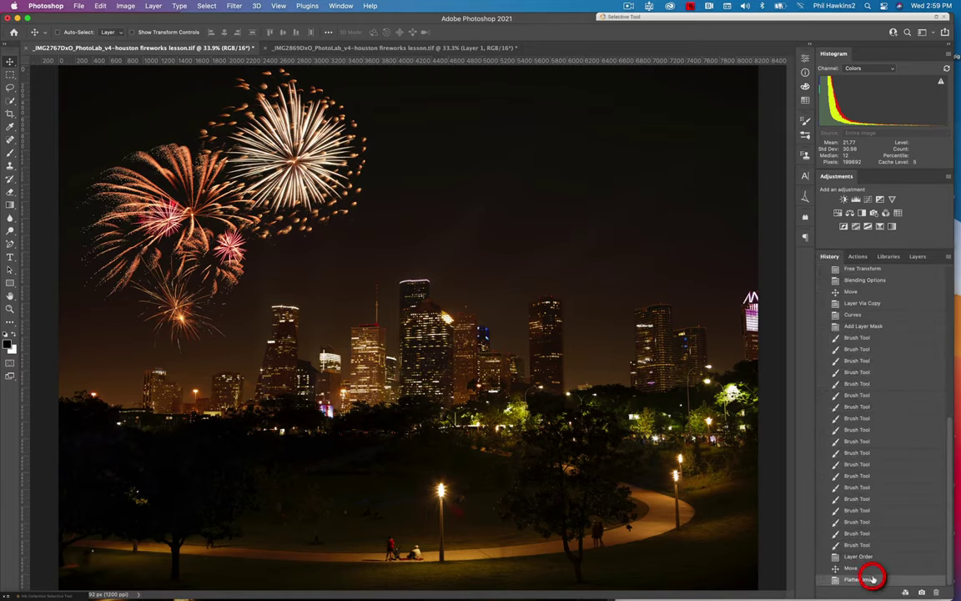
{"action": "left_click", "coordinate": [918, 256]}
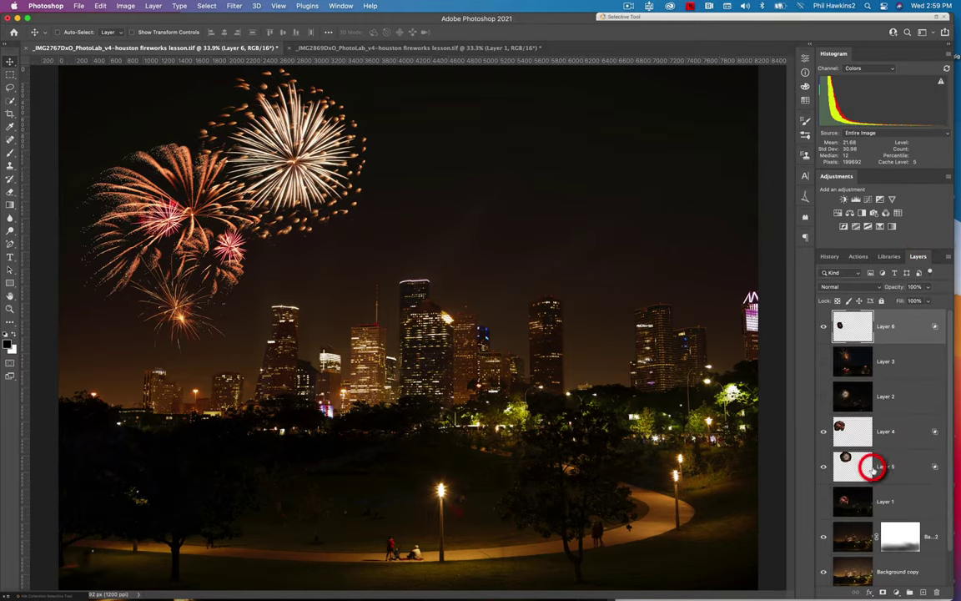
Select Background copy 2 and apply another Curves with the midpoint pulled slightly down.
{"action": "left_click", "coordinate": [853, 538]}
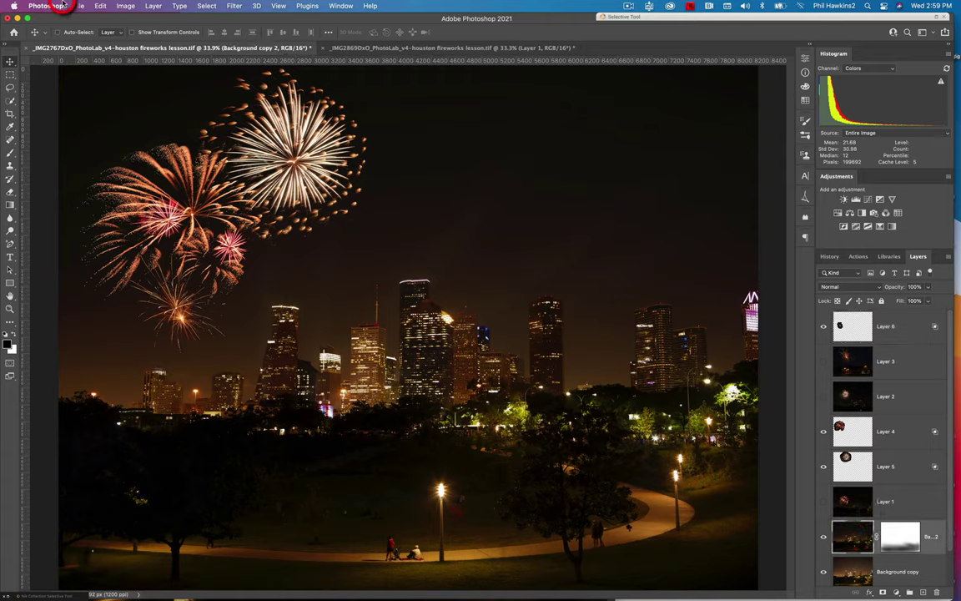
{"action": "left_click", "coordinate": [127, 6]}
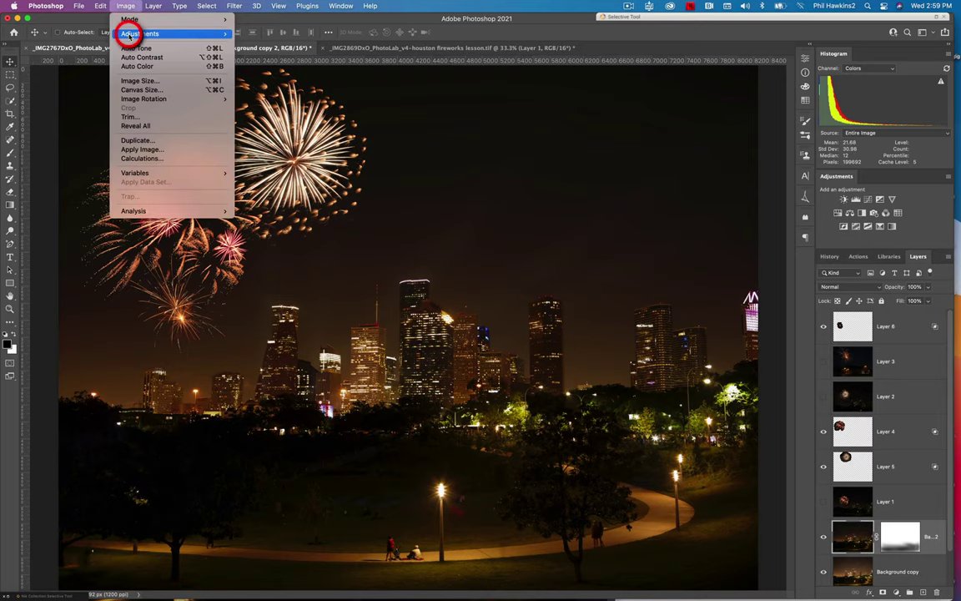
{"action": "mouse_move", "coordinate": [150, 34]}
{"action": "left_click", "coordinate": [259, 52]}
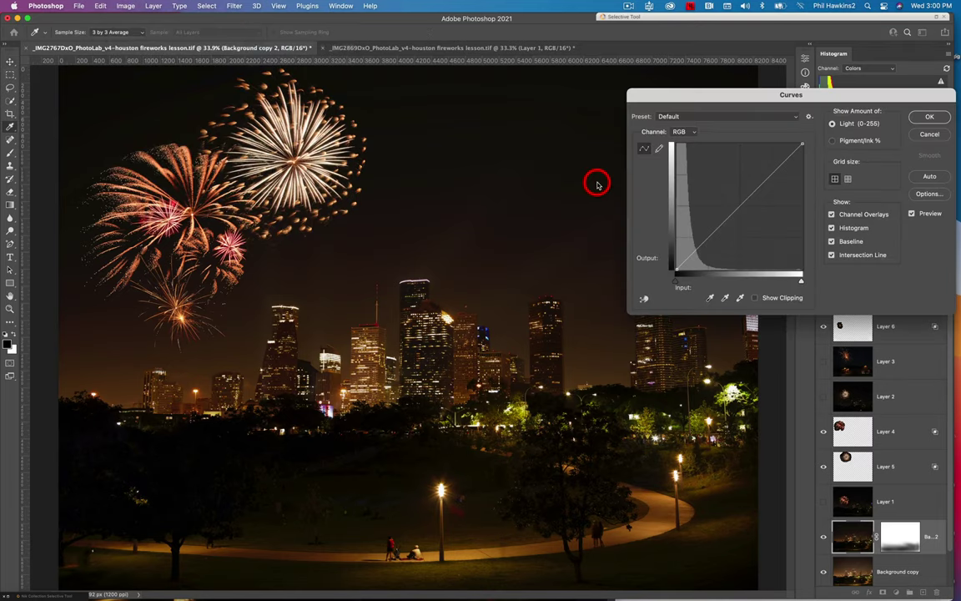
{"action": "left_click", "coordinate": [741, 208]}
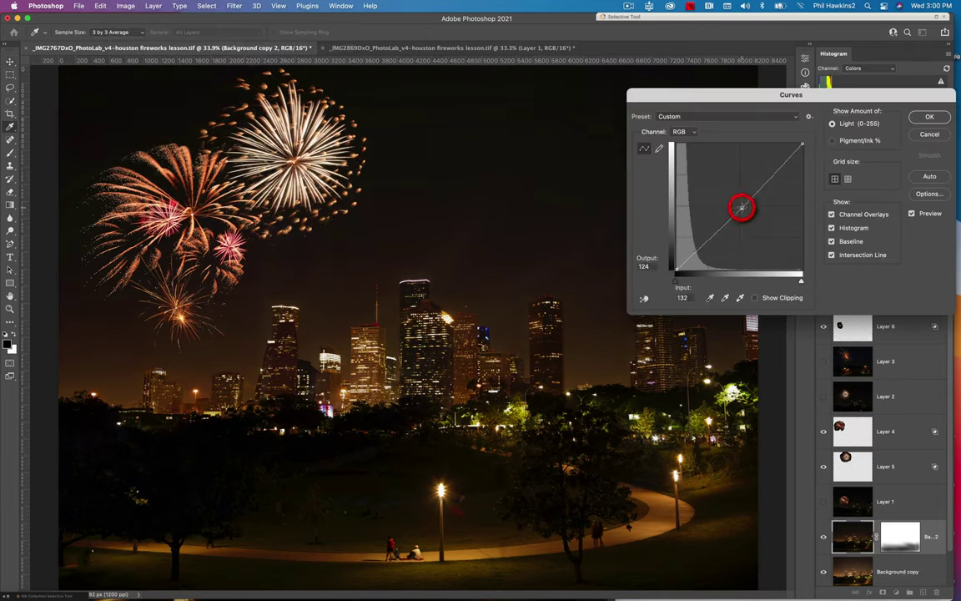
{"action": "left_click_drag", "start_coordinate": [741, 207], "coordinate": [748, 213]}
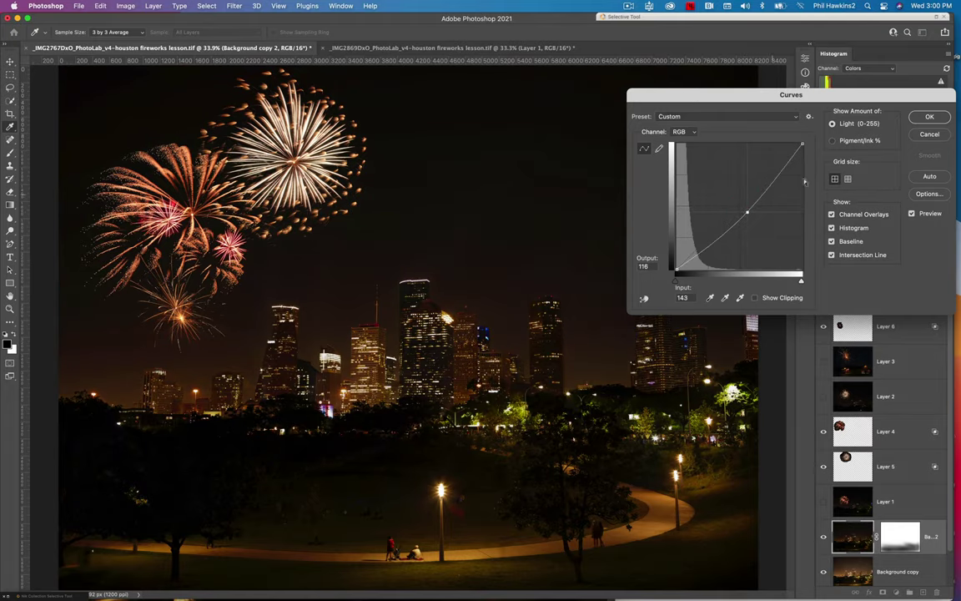
{"action": "key", "text": "Return"}
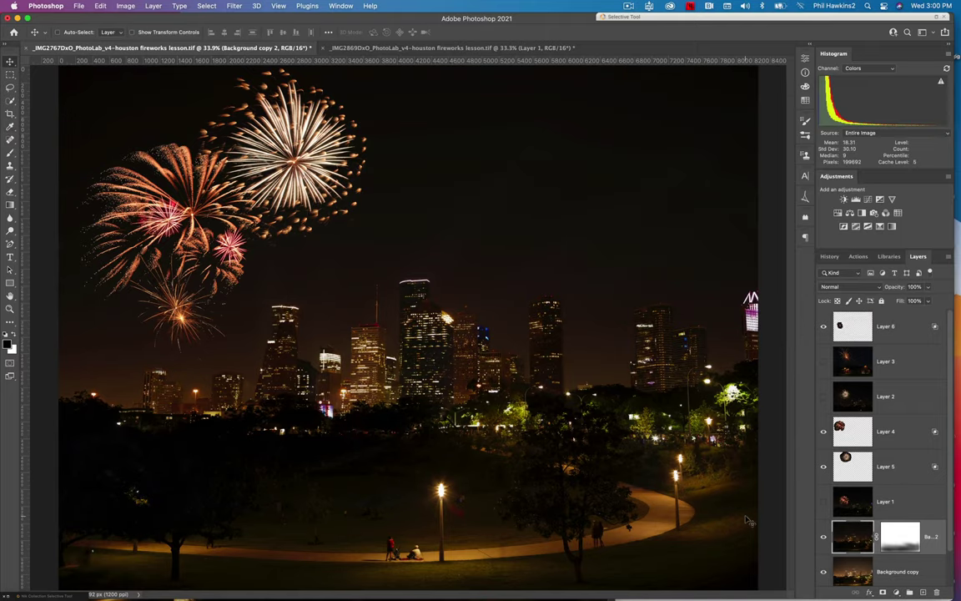